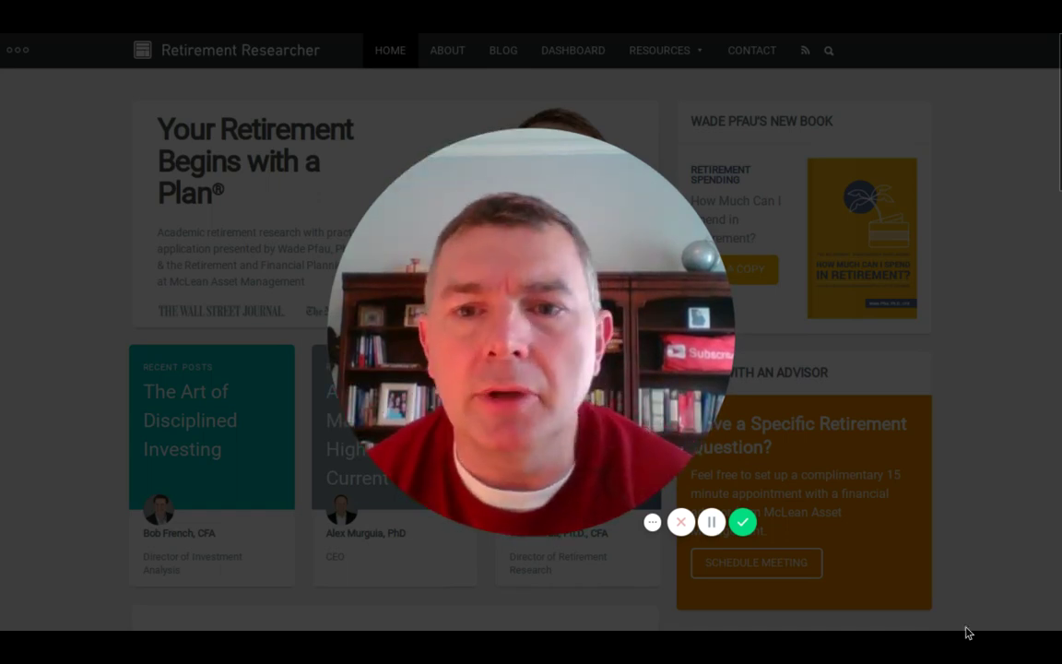
Step: Find the Reverse Mortgage Calculator under RESOURCES > Calculators on the home page
mouse_move(610, 502)
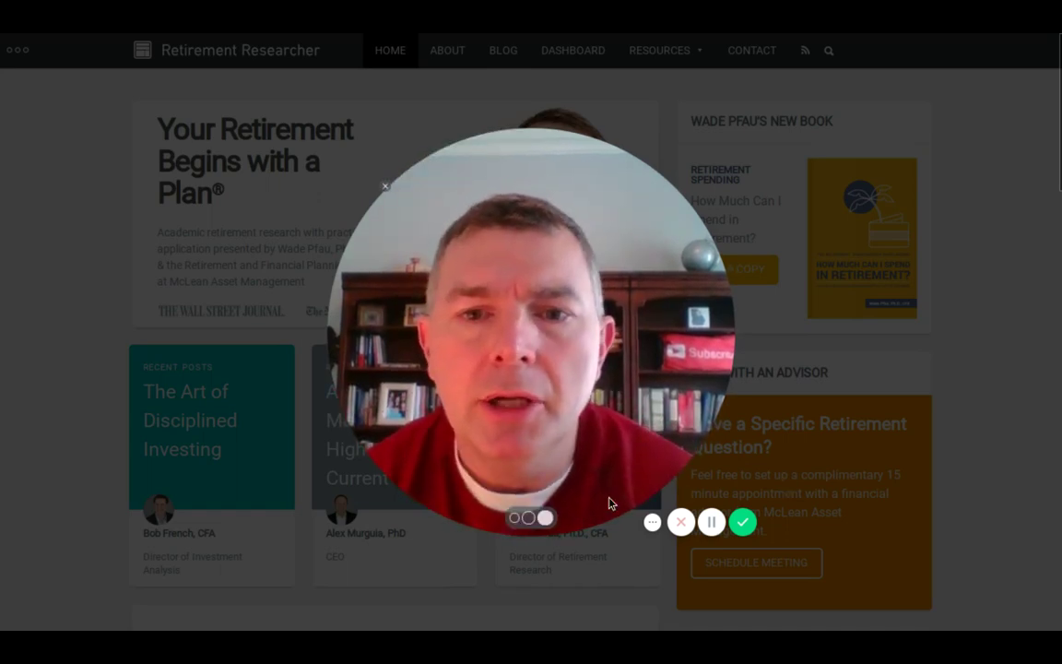
left_click(516, 519)
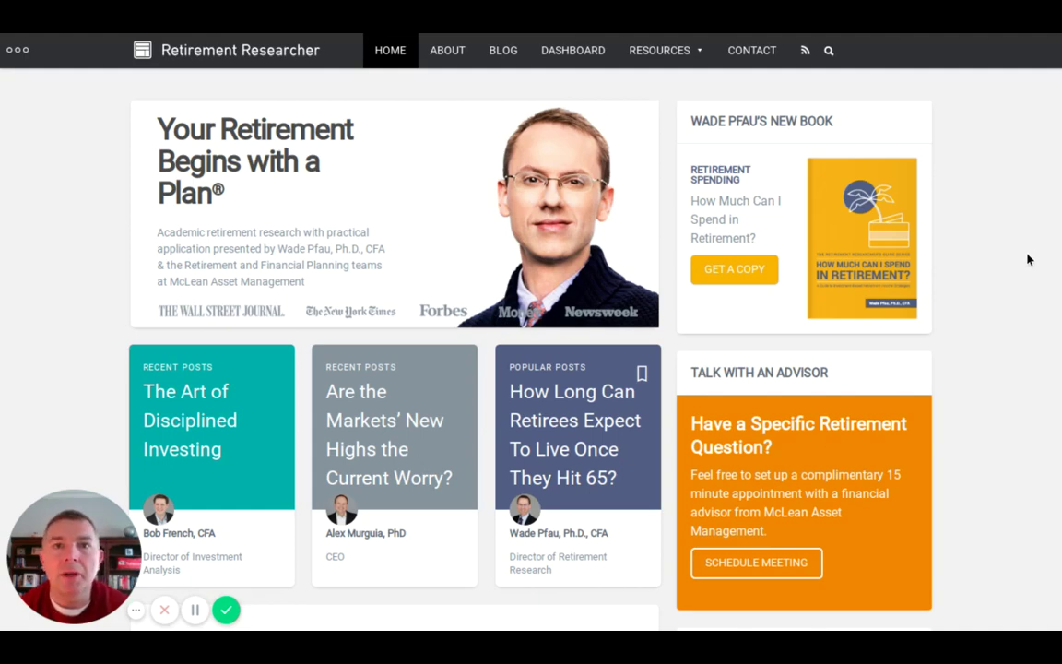
scroll(1028, 260, "down", 6)
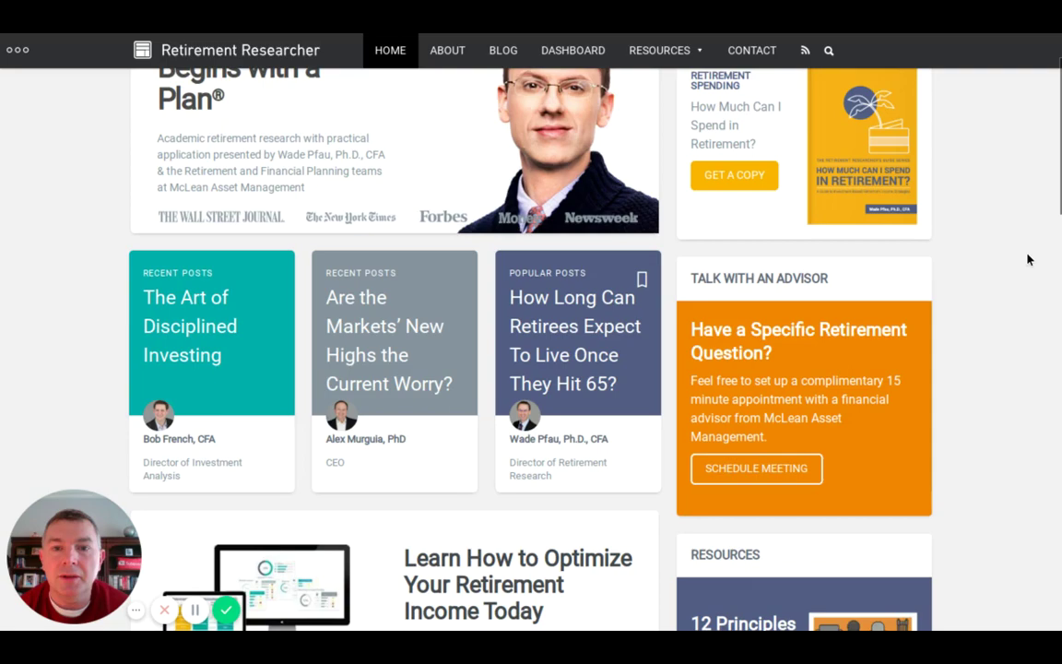
scroll(531, 351, "down", 5)
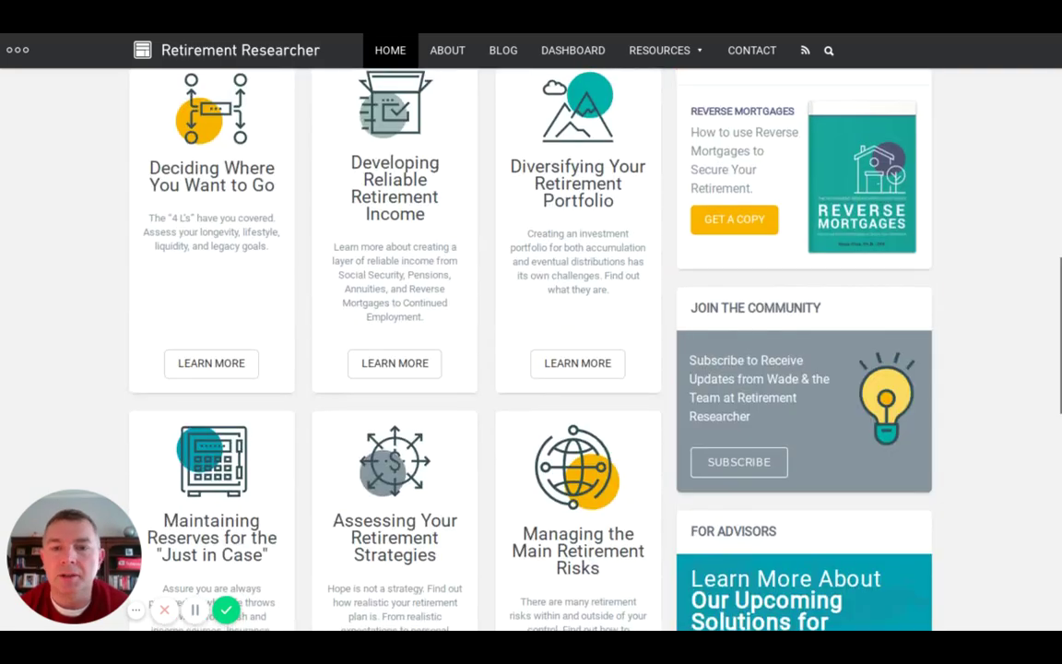
scroll(531, 350, "up", 9)
scroll(531, 351, "up", 2)
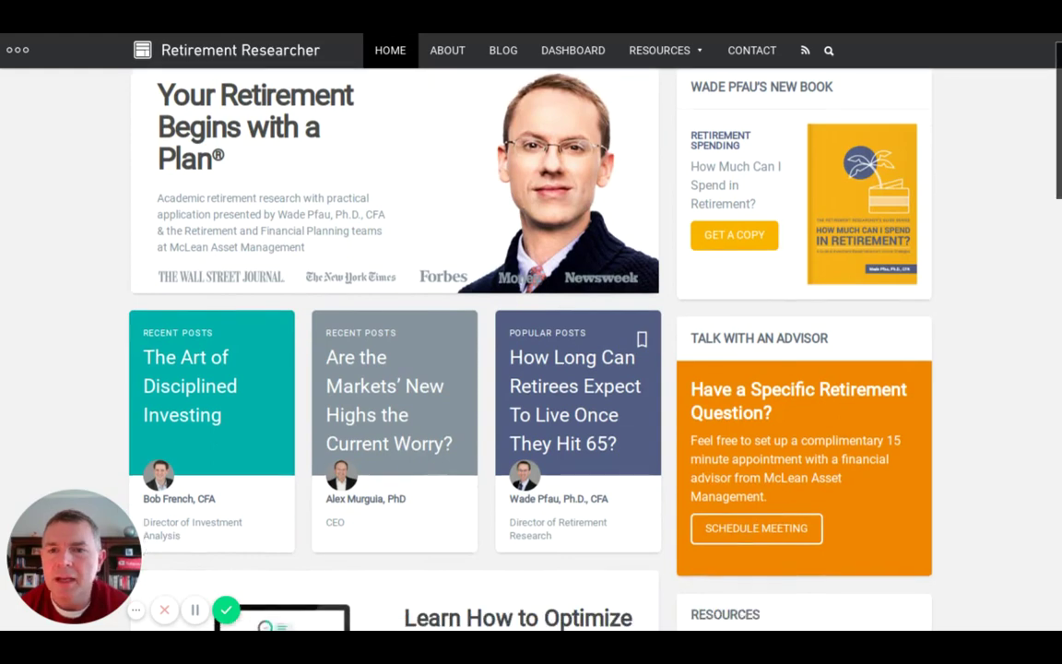
scroll(1038, 91, "down", 2)
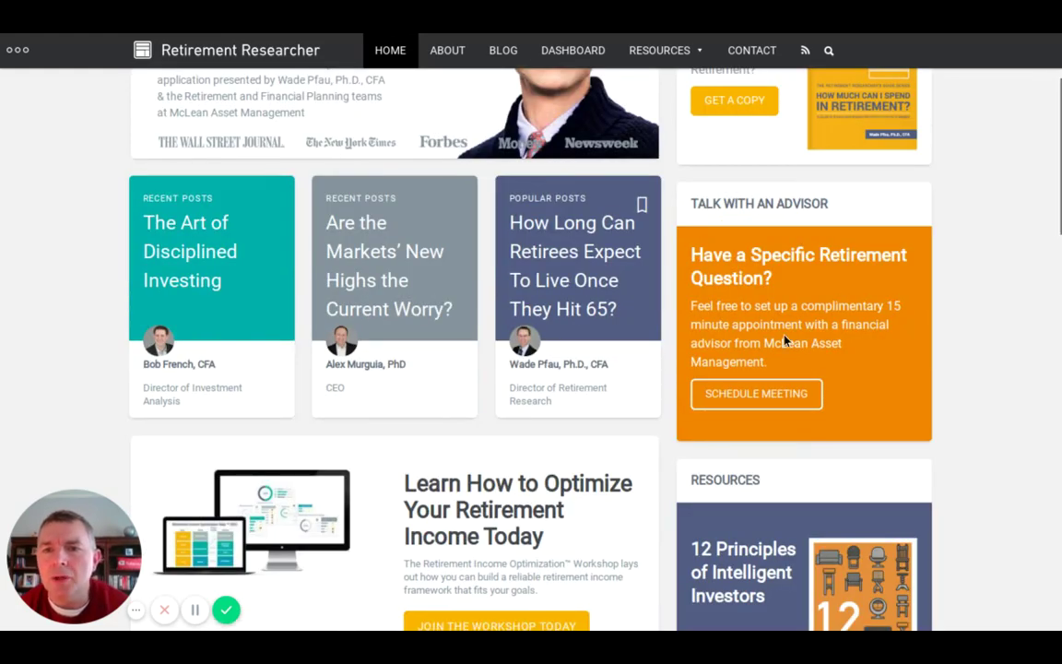
scroll(968, 321, "up", 2)
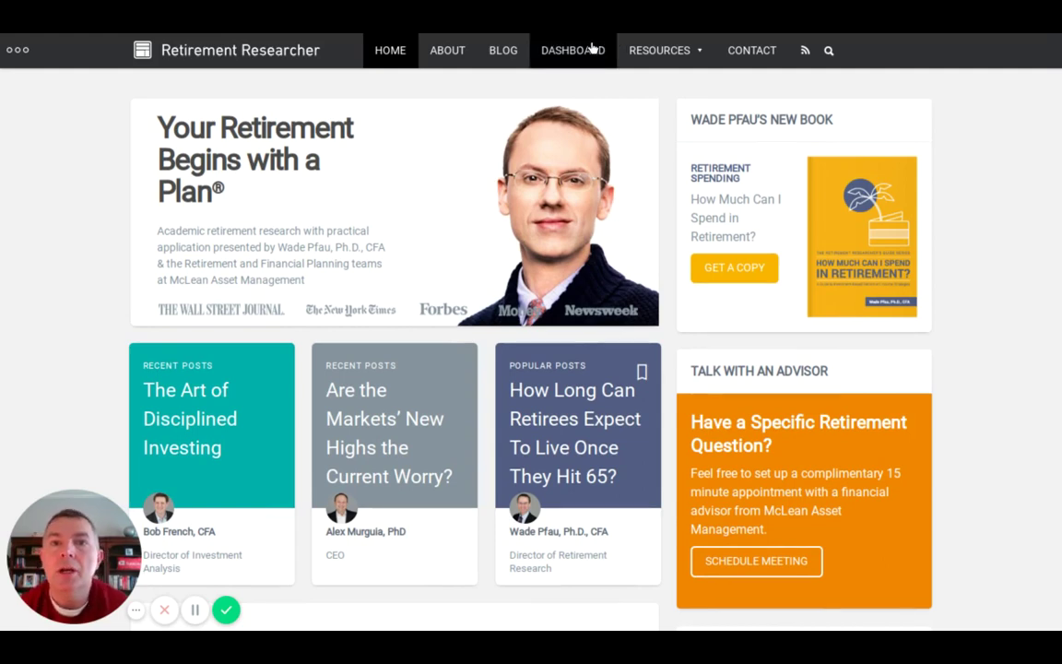
mouse_move(651, 54)
mouse_move(652, 79)
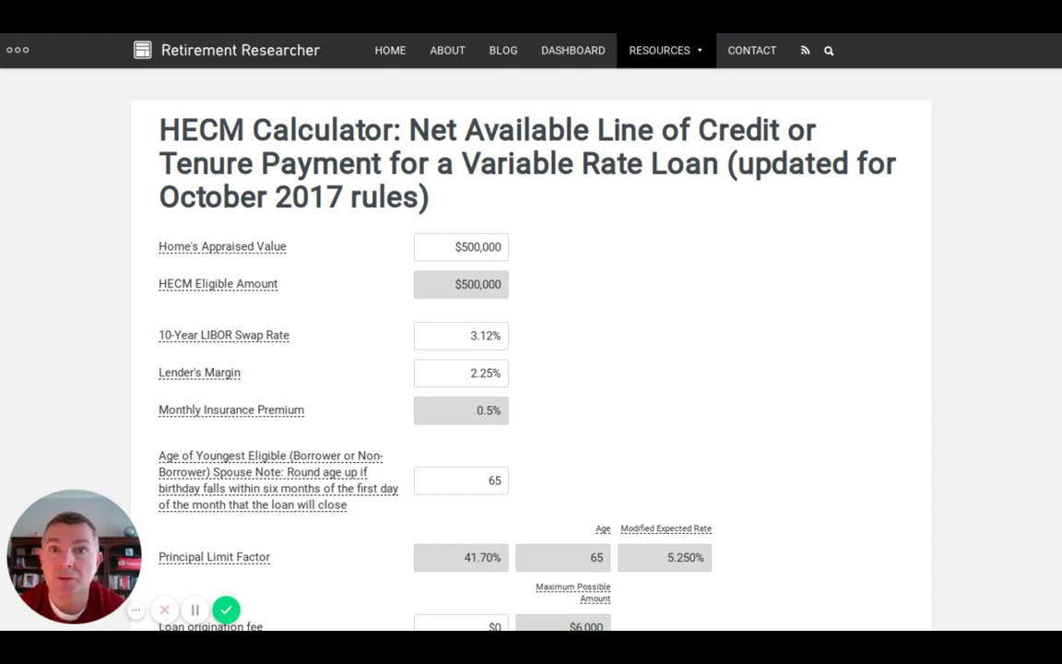
Step: Change the home's appraised value from $500,000 to $130,000
left_click(453, 244)
key("Right")
key("Right")
key("Right")
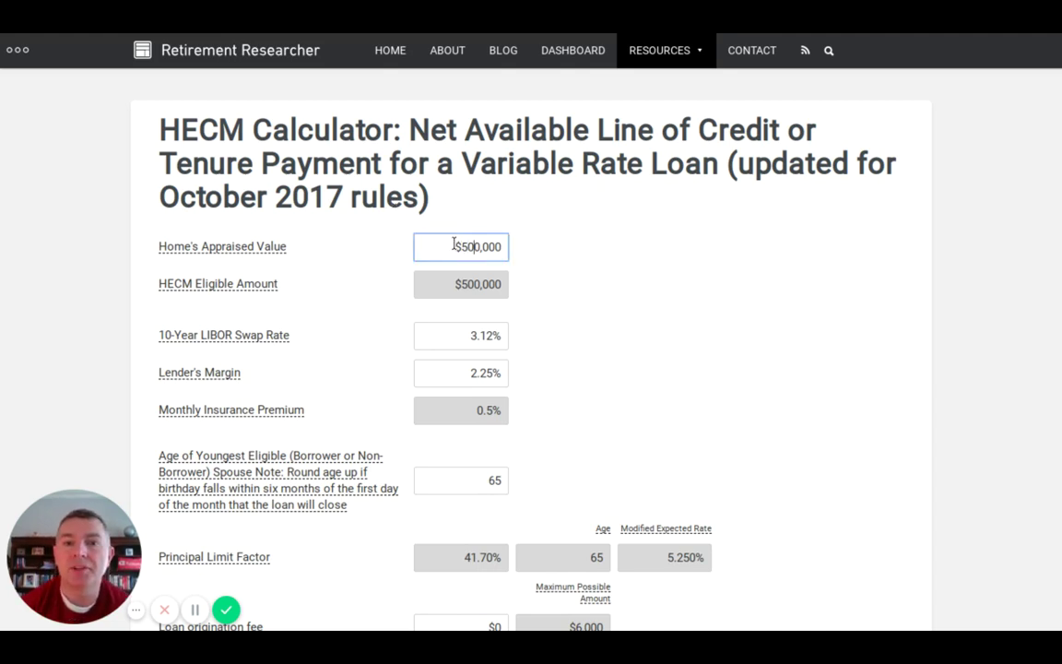
key("BackSpace")
key("BackSpace")
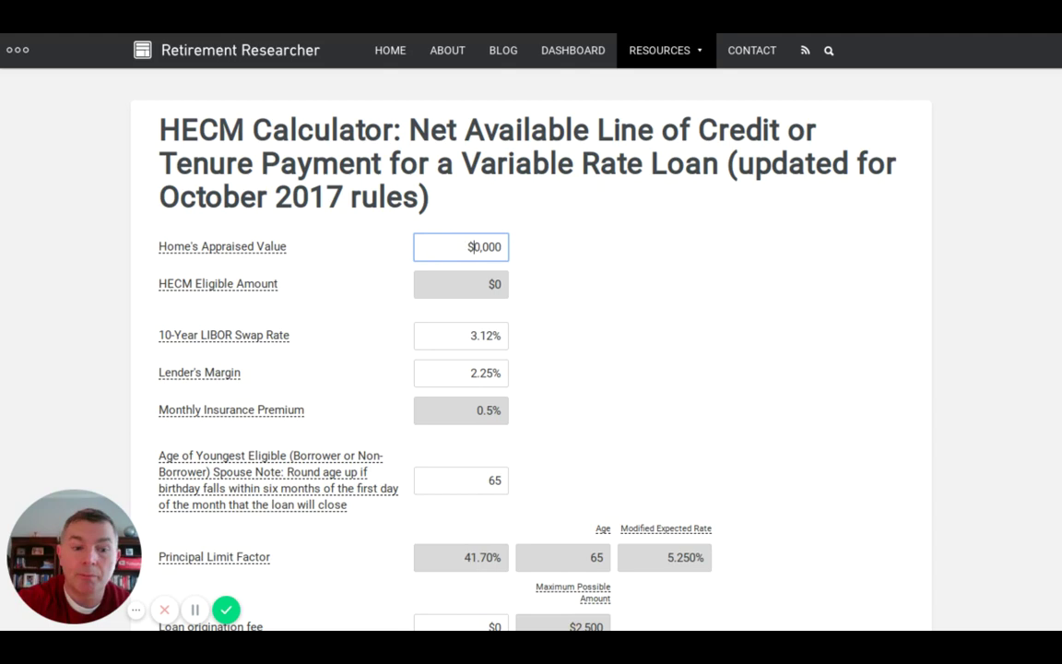
type("13")
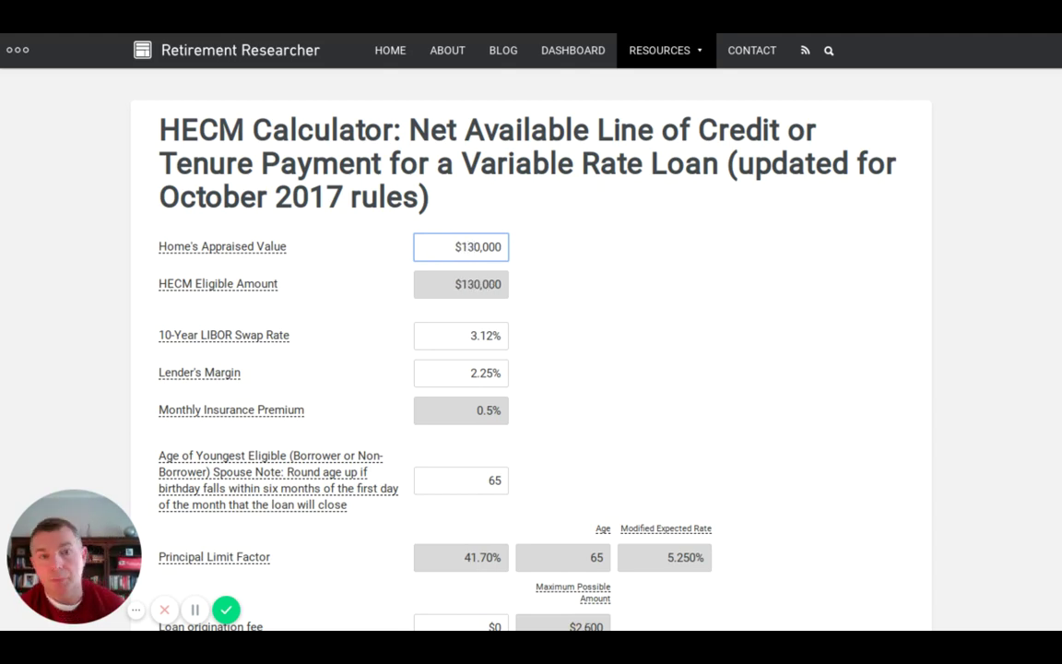
key("Tab")
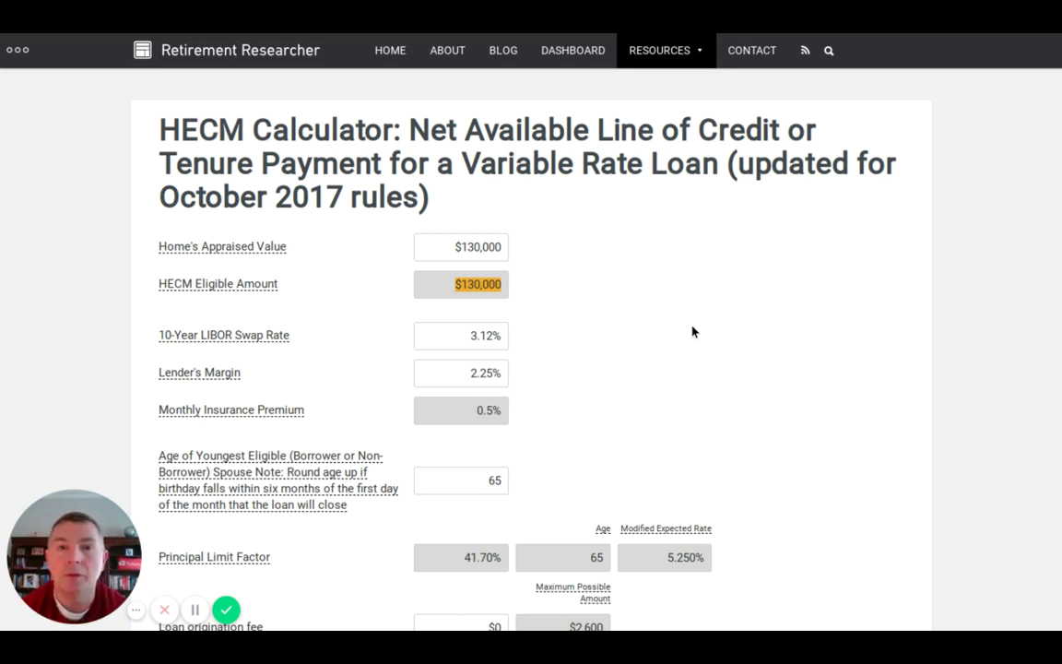
scroll(693, 332, "down", 1)
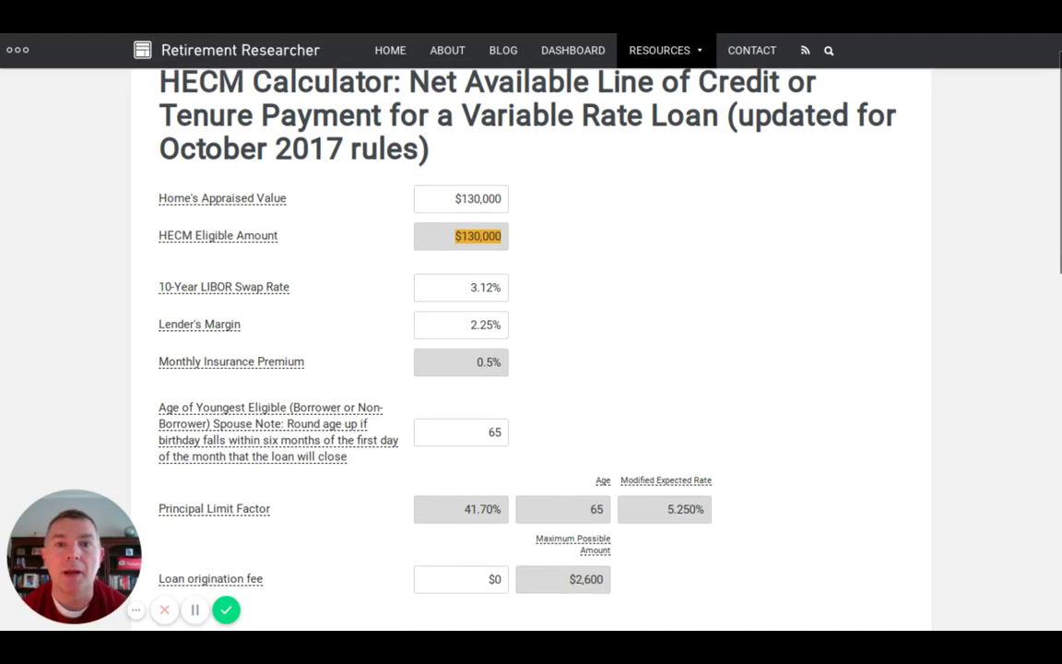
scroll(687, 305, "up", 1)
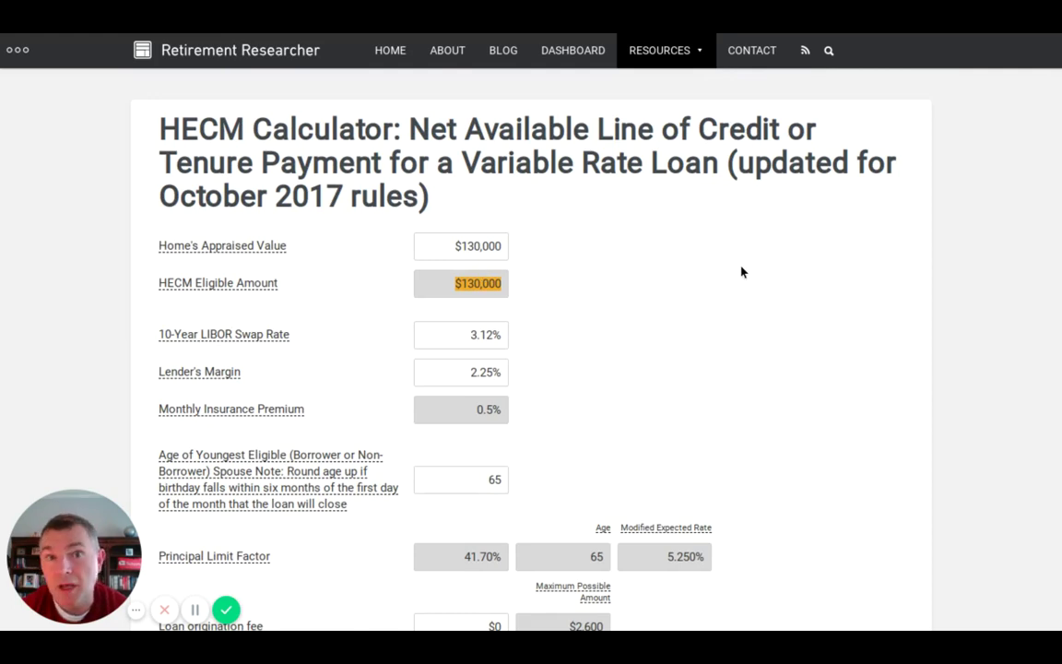
scroll(741, 271, "down", 1)
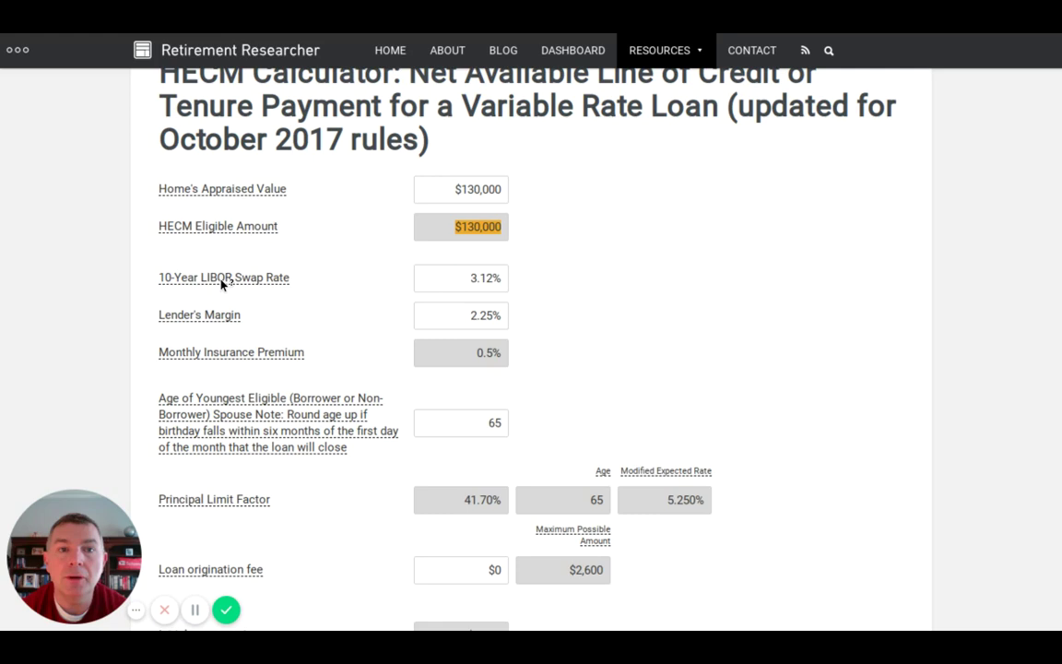
mouse_move(222, 283)
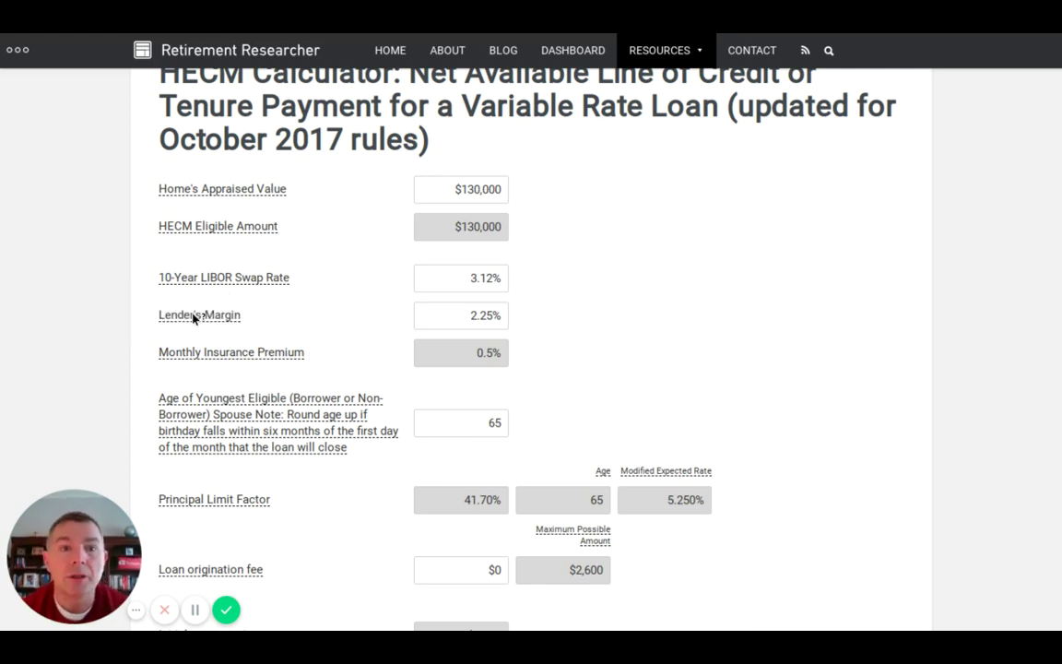
mouse_move(188, 317)
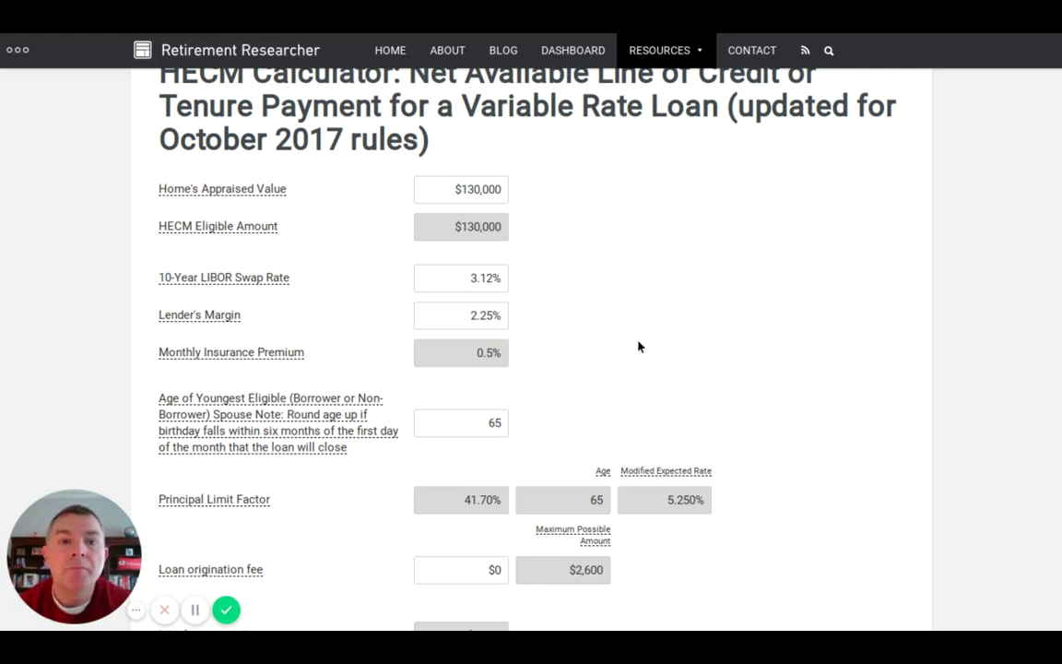
scroll(638, 346, "down", 1)
mouse_move(249, 341)
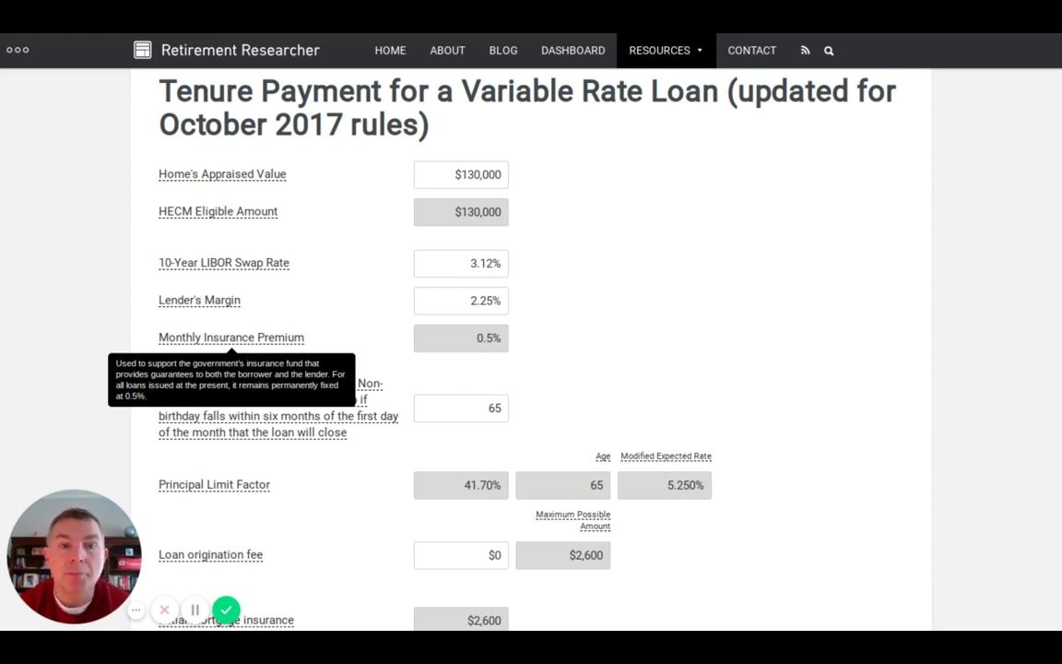
scroll(667, 263, "down", 1)
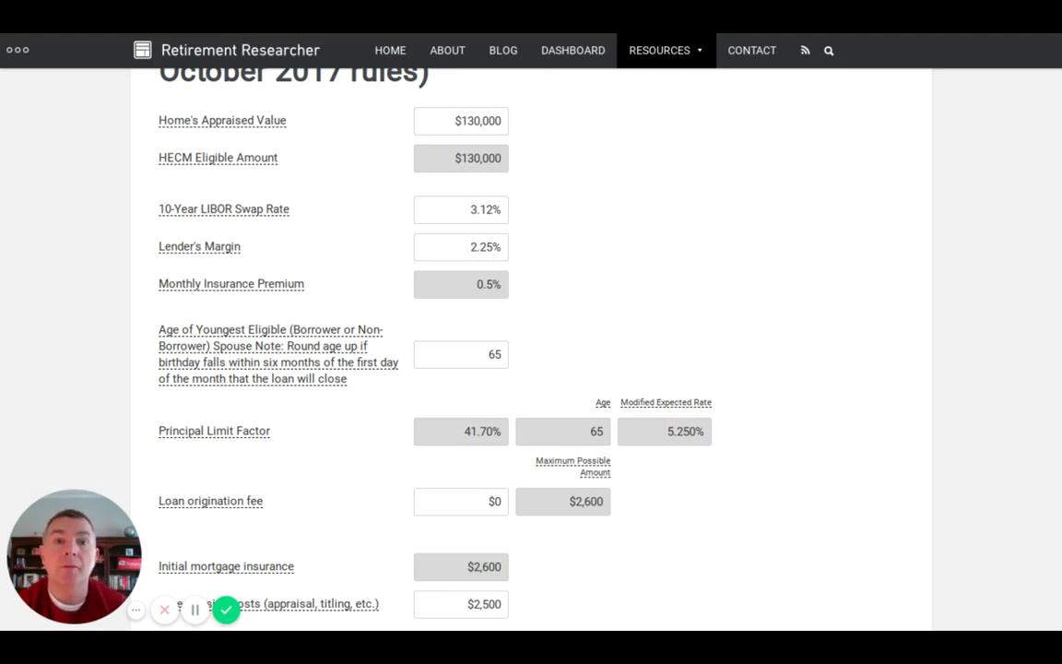
scroll(633, 294, "down", 1)
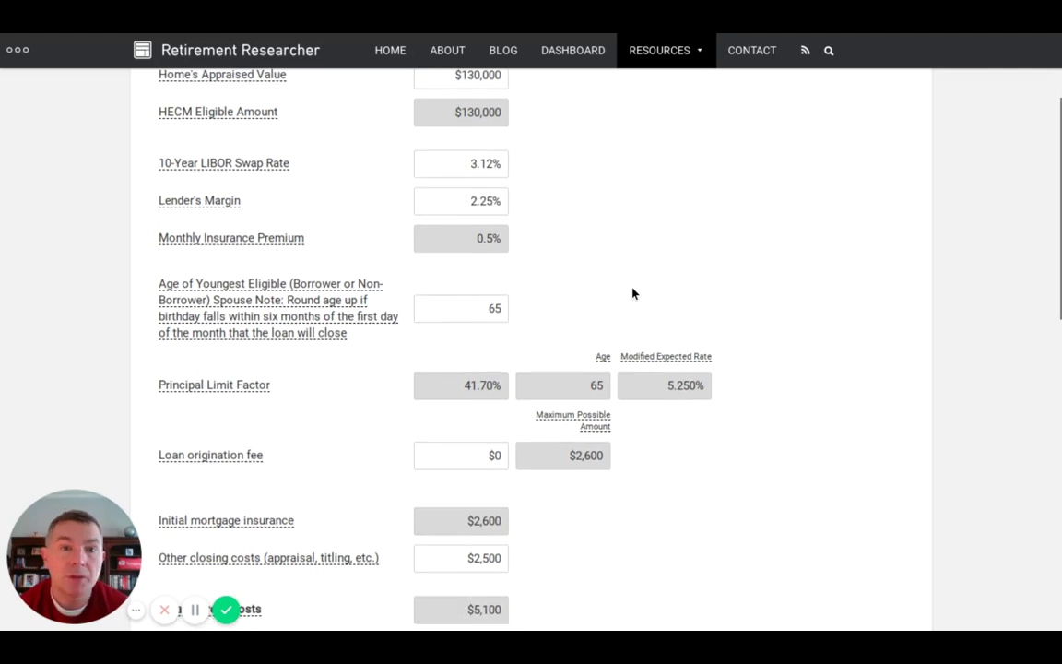
left_click(499, 308)
key("BackSpace")
type("8")
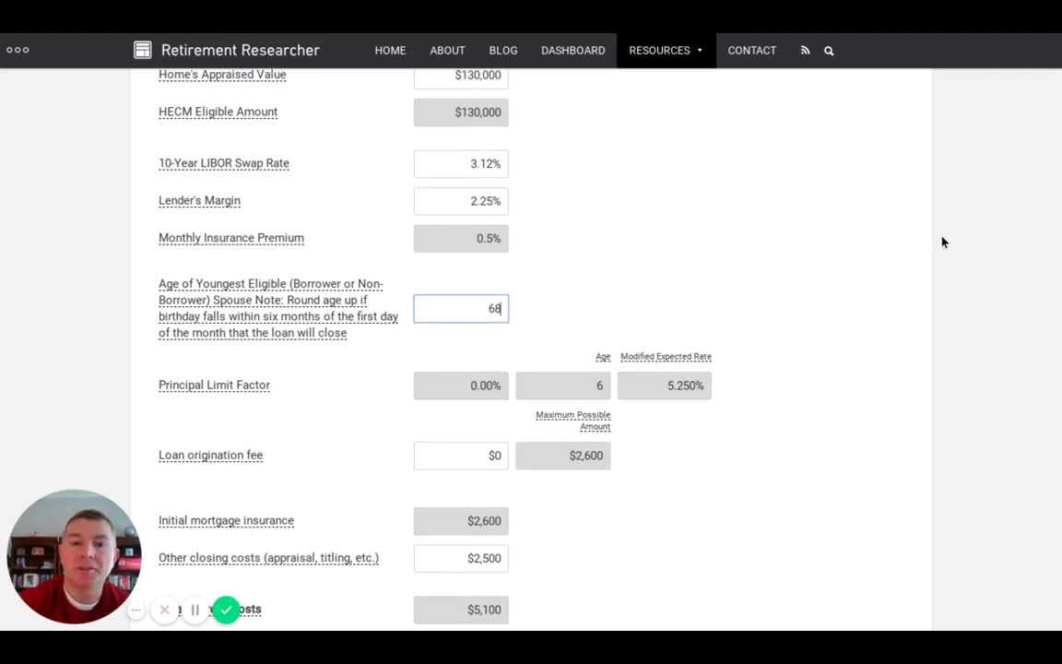
left_click(790, 204)
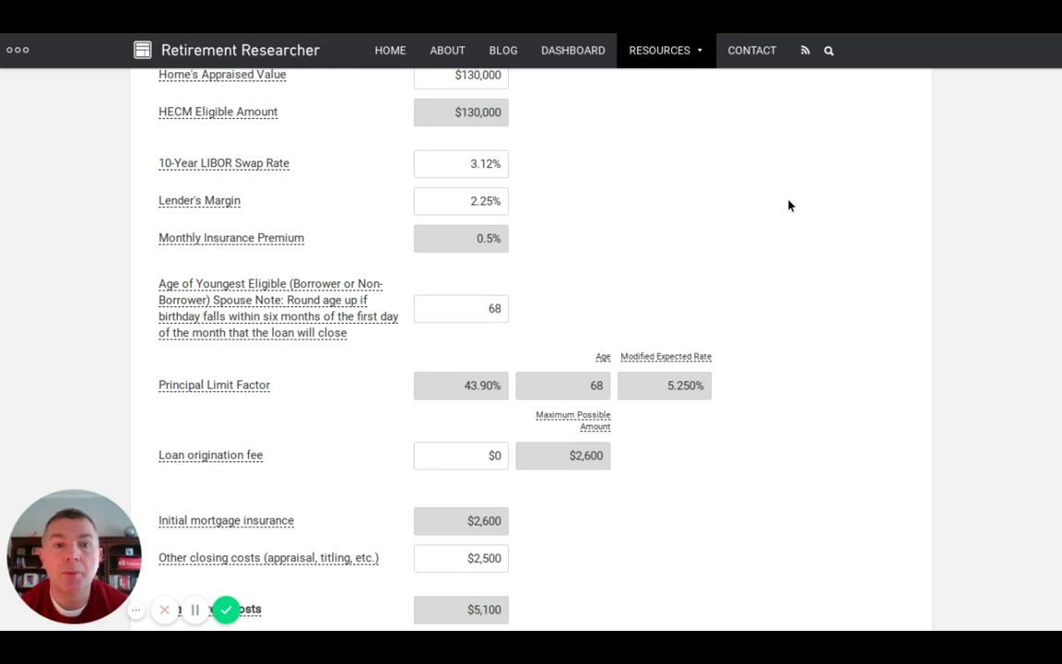
scroll(789, 205, "down", 1)
scroll(789, 205, "down", 1)
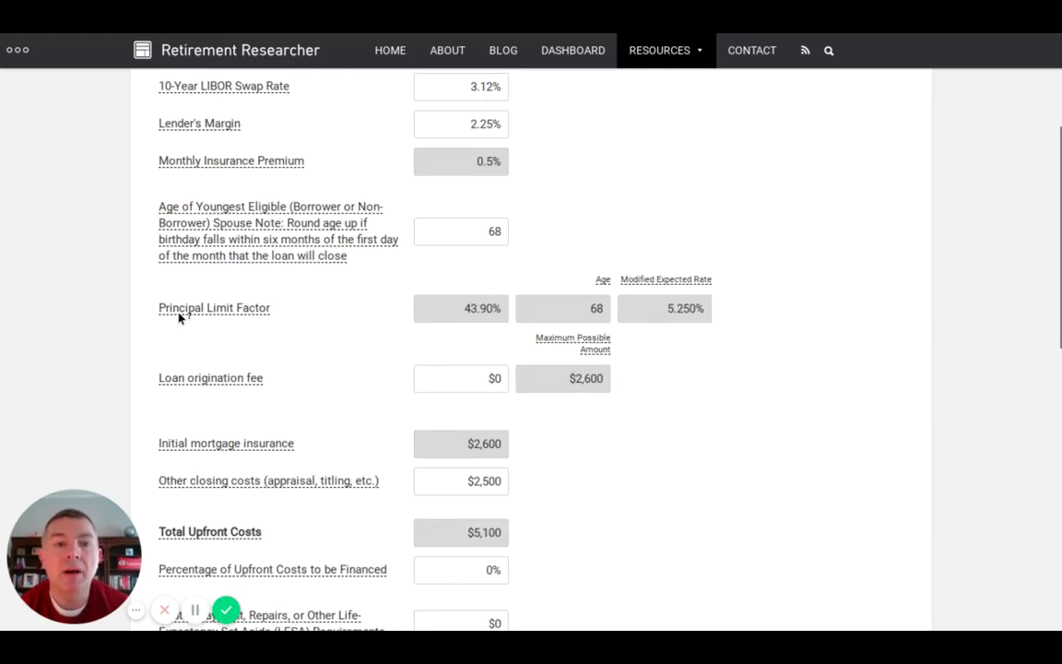
mouse_move(192, 314)
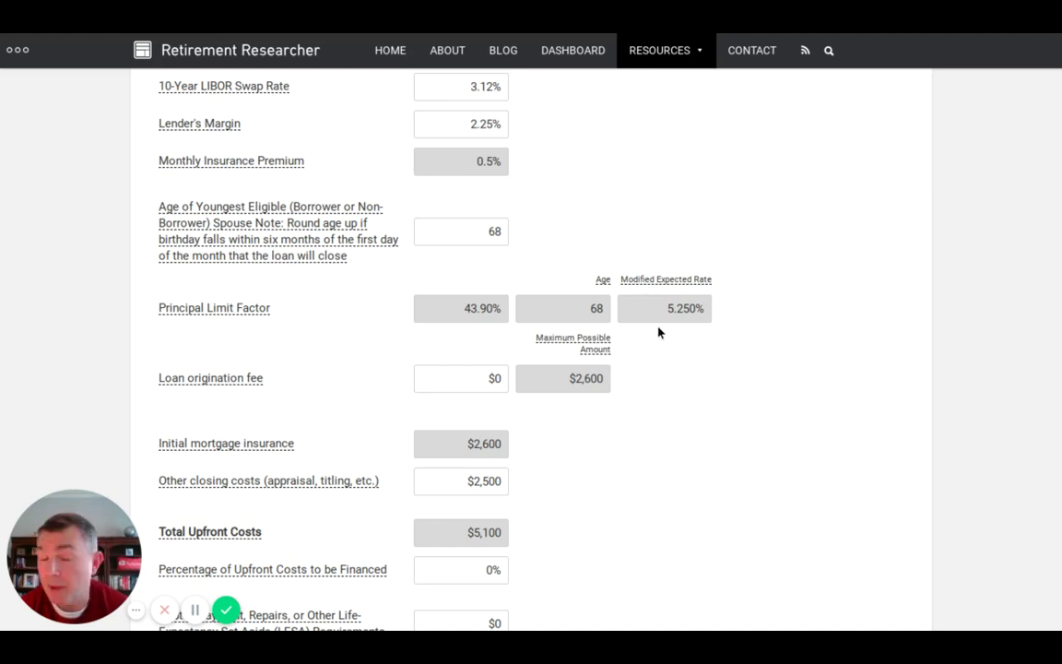
scroll(658, 332, "up", 1)
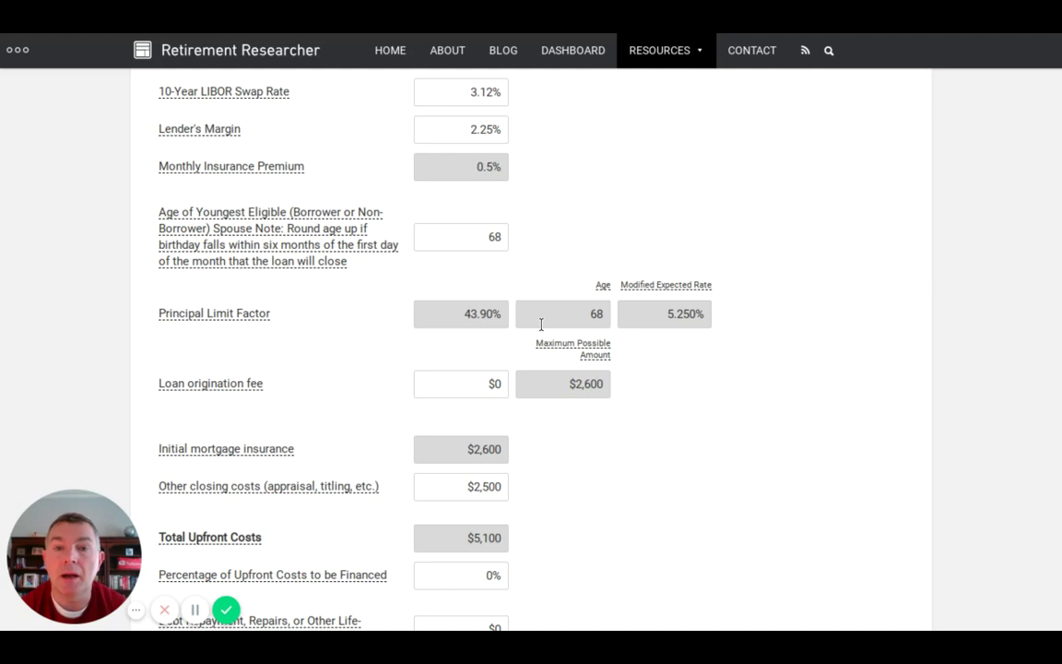
scroll(541, 323, "down", 1)
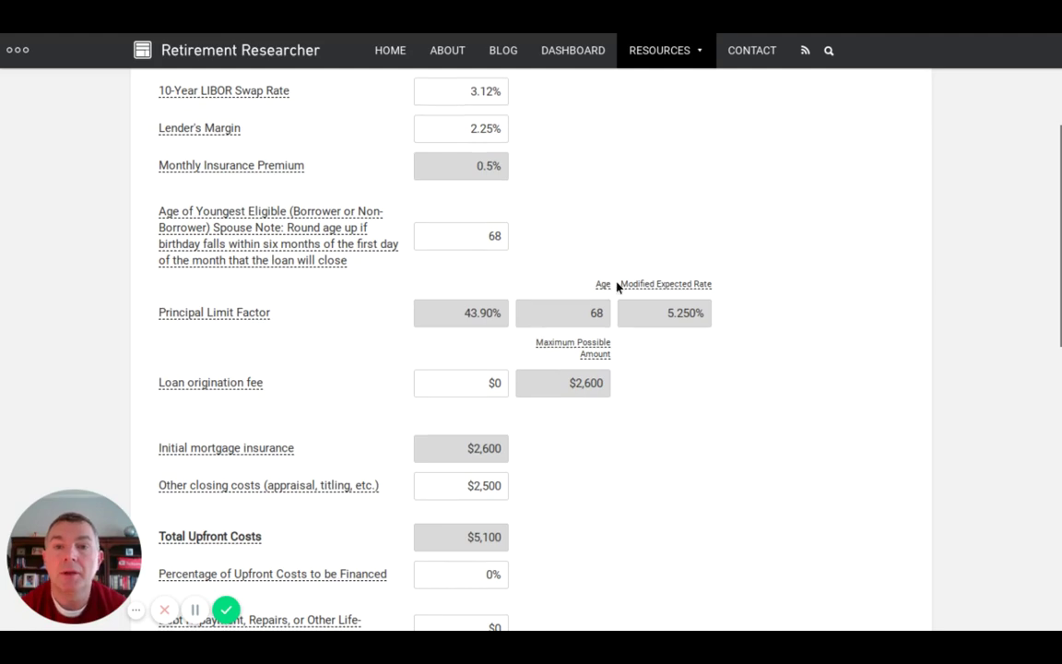
left_click(504, 234)
key("BackSpace")
key("BackSpace")
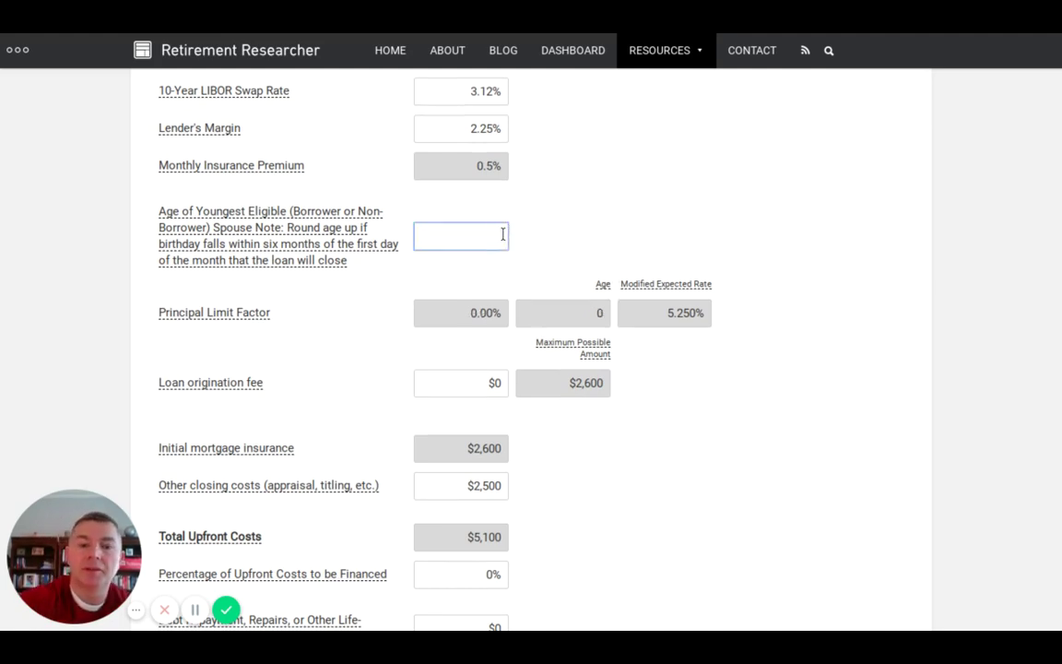
type("78")
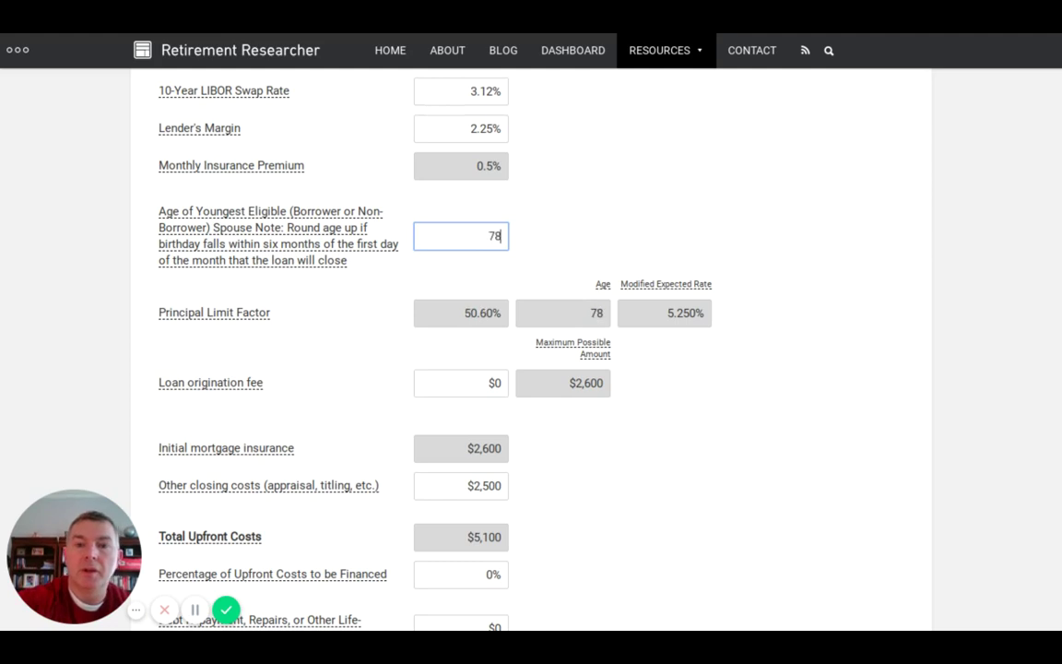
key("BackSpace")
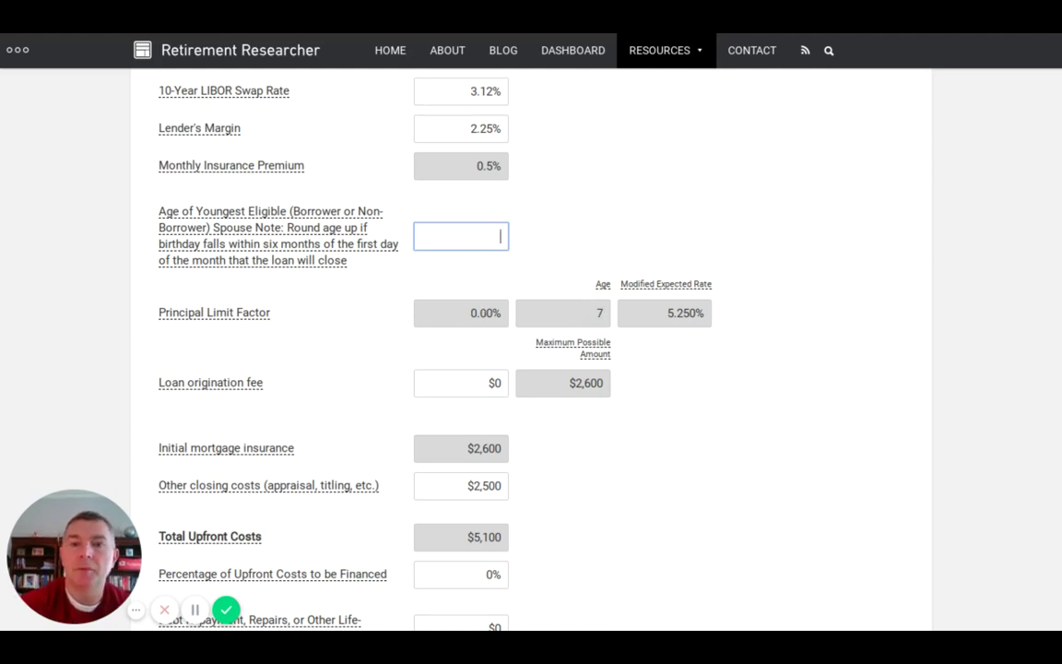
key("BackSpace")
type("68")
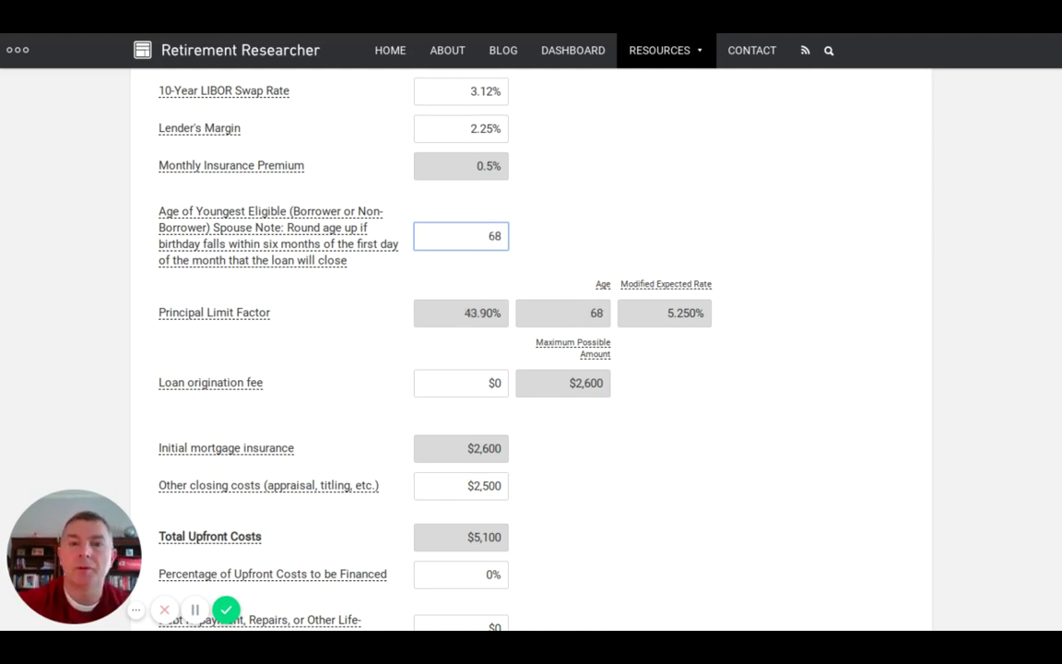
key("BackSpace")
key("BackSpace")
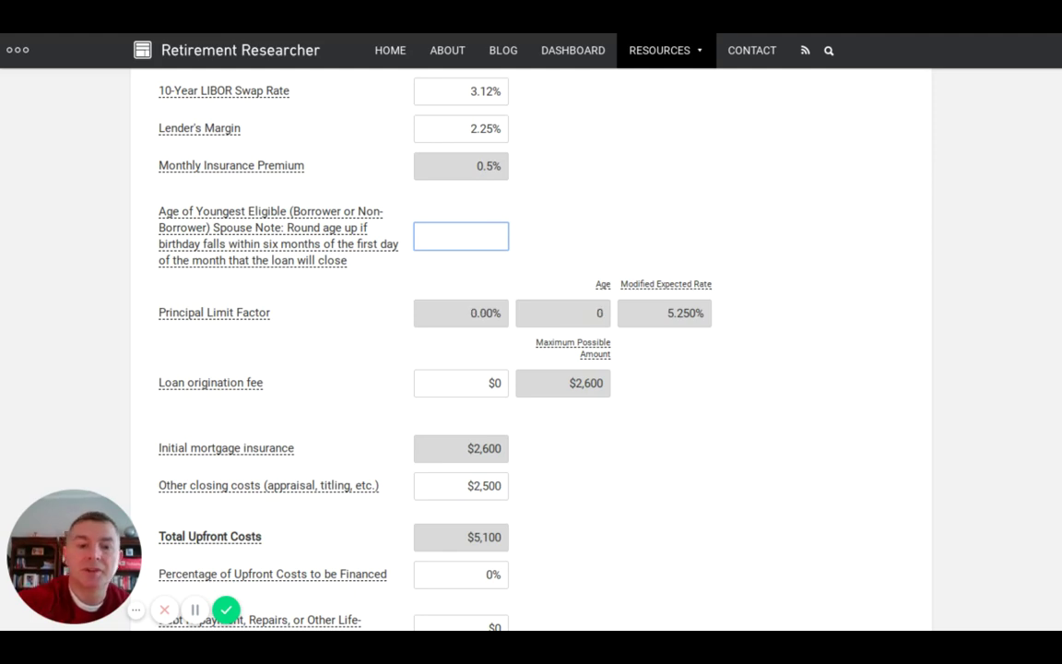
type("62")
key("BackSpace")
key("BackSpace")
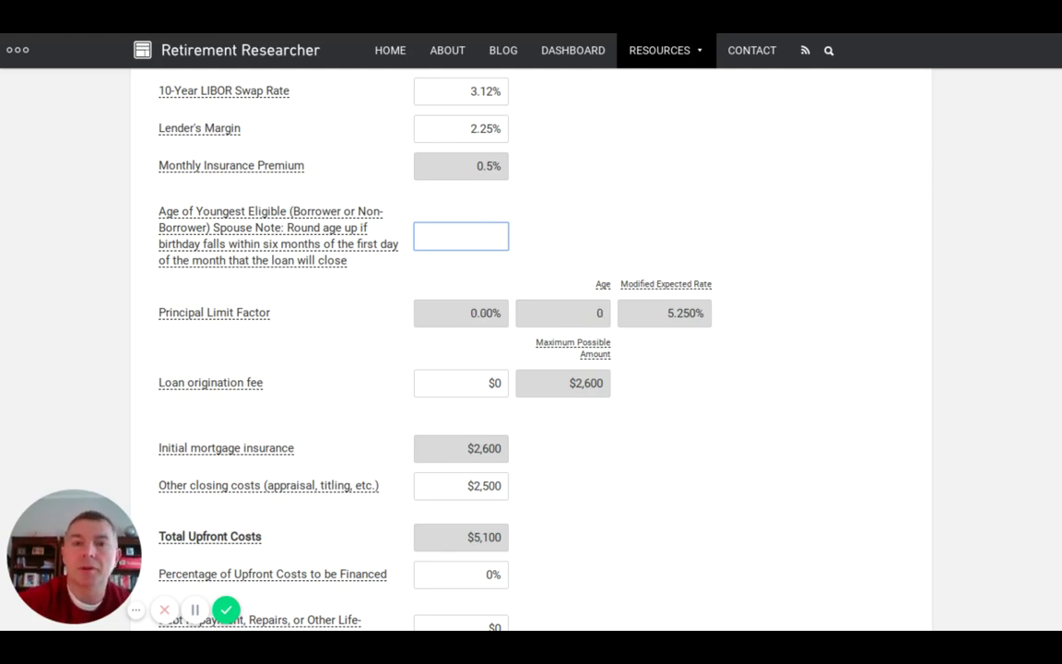
type("68")
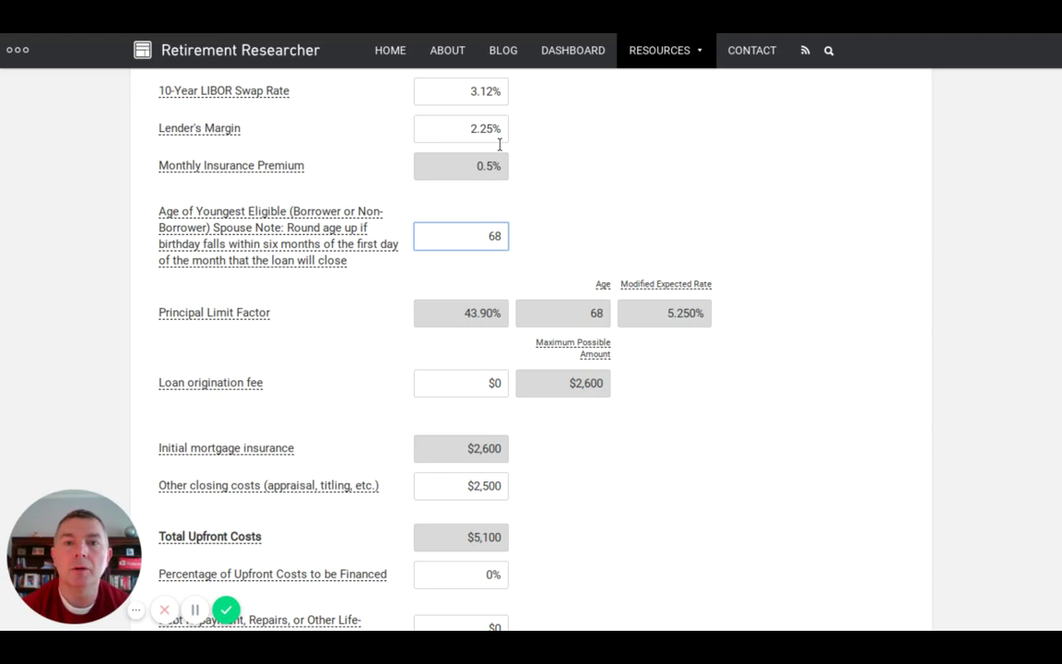
scroll(422, 134, "up", 1)
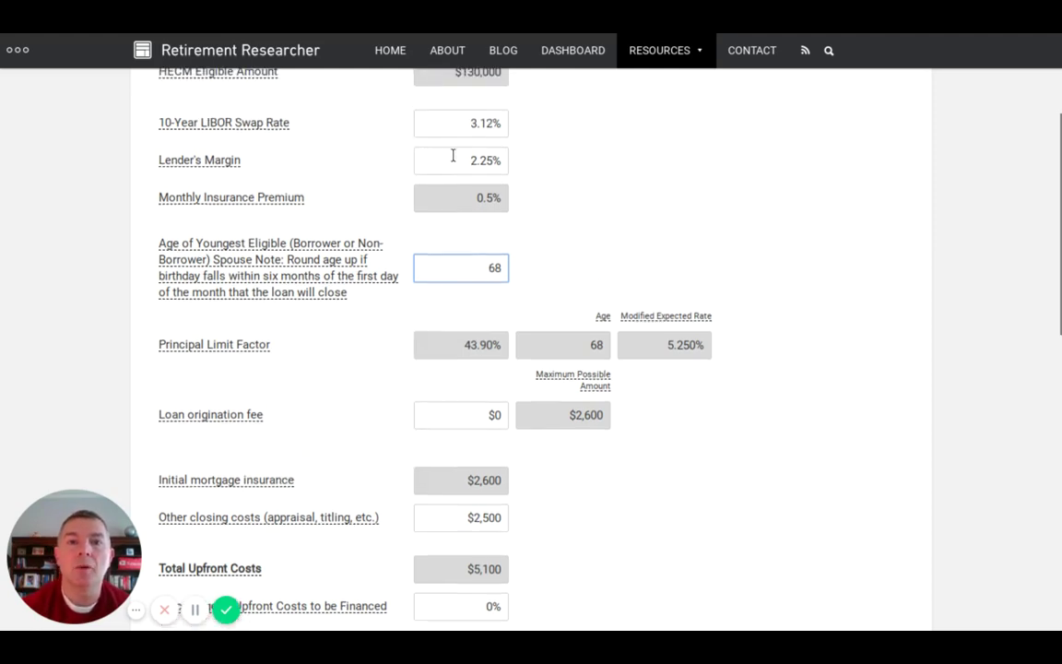
left_click(498, 159)
key("BackSpace")
key("BackSpace")
key("BackSpace")
key("BackSpace")
key("BackSpace")
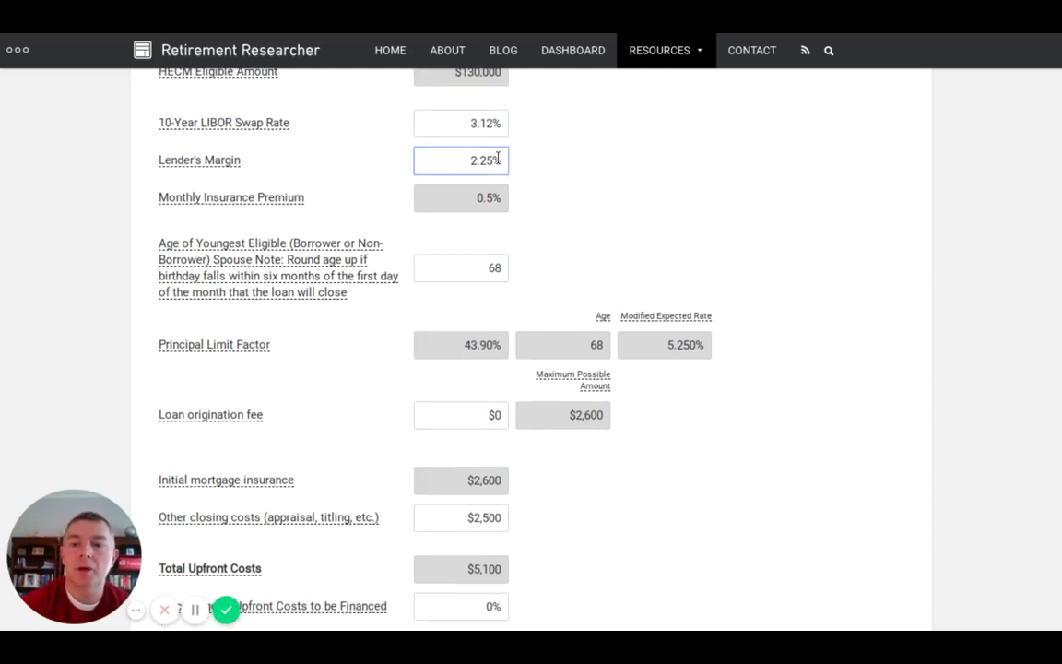
type("4")
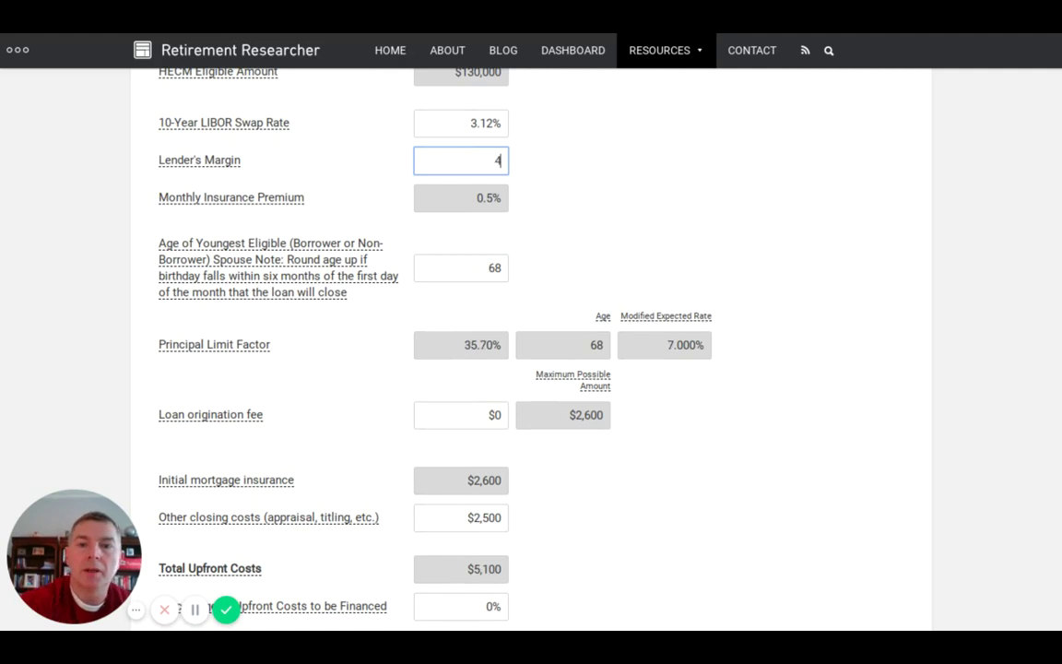
key("Tab")
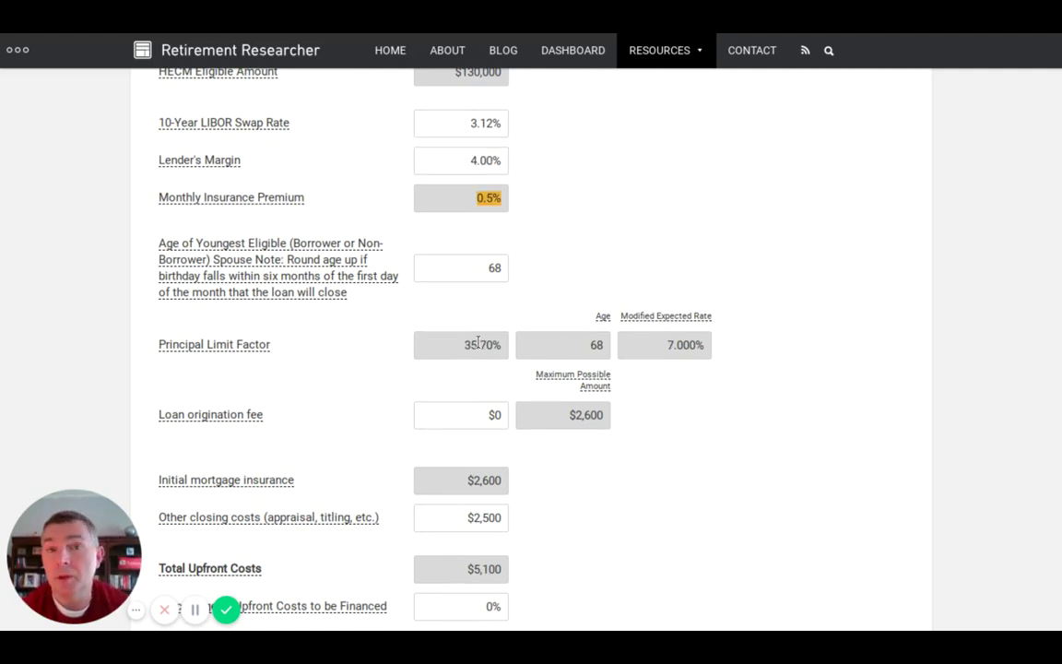
left_click(476, 161)
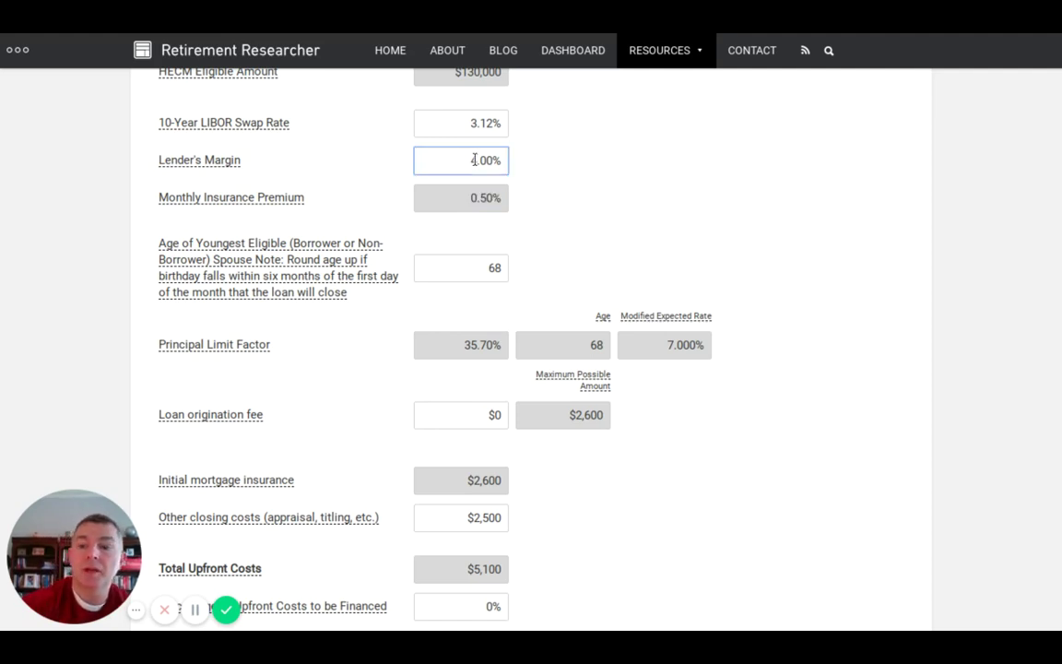
key("BackSpace")
type("5")
key("Tab")
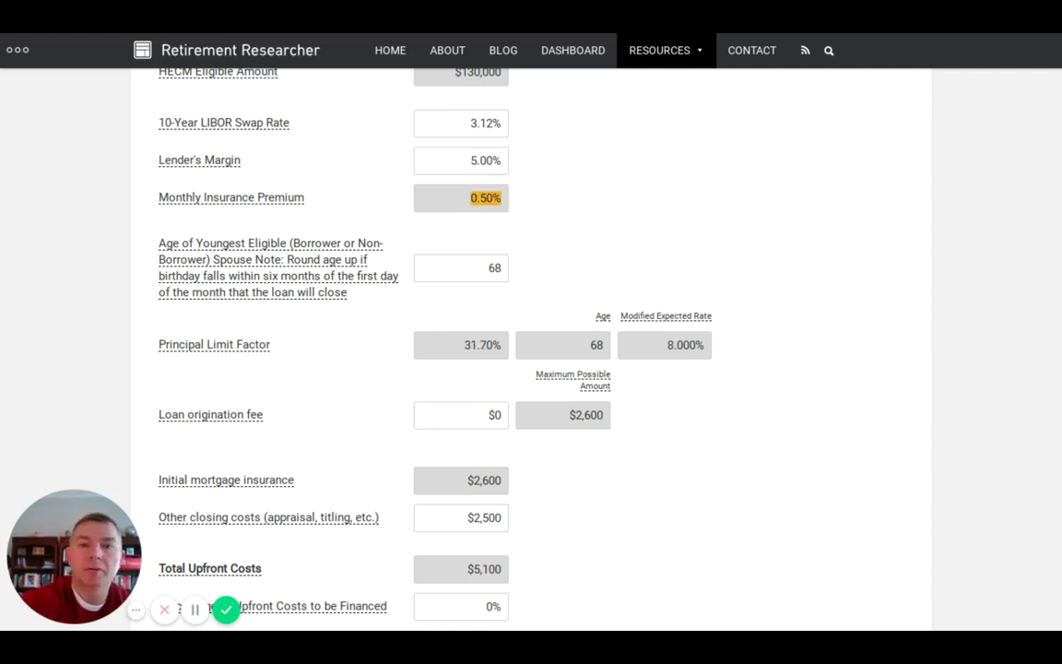
left_click(478, 160)
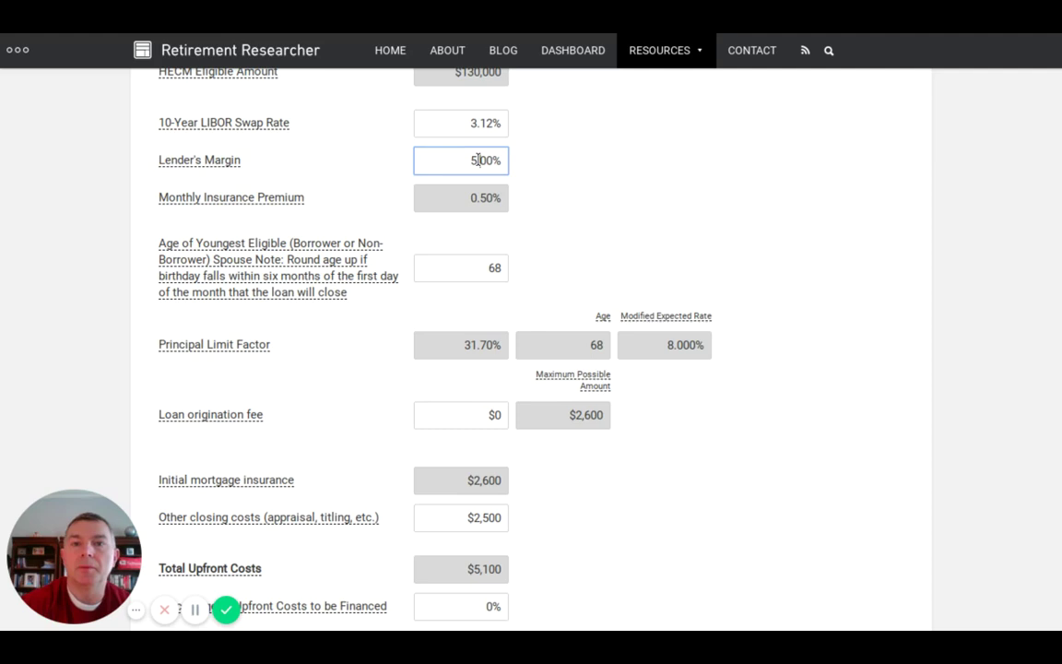
key("Delete")
key("BackSpace")
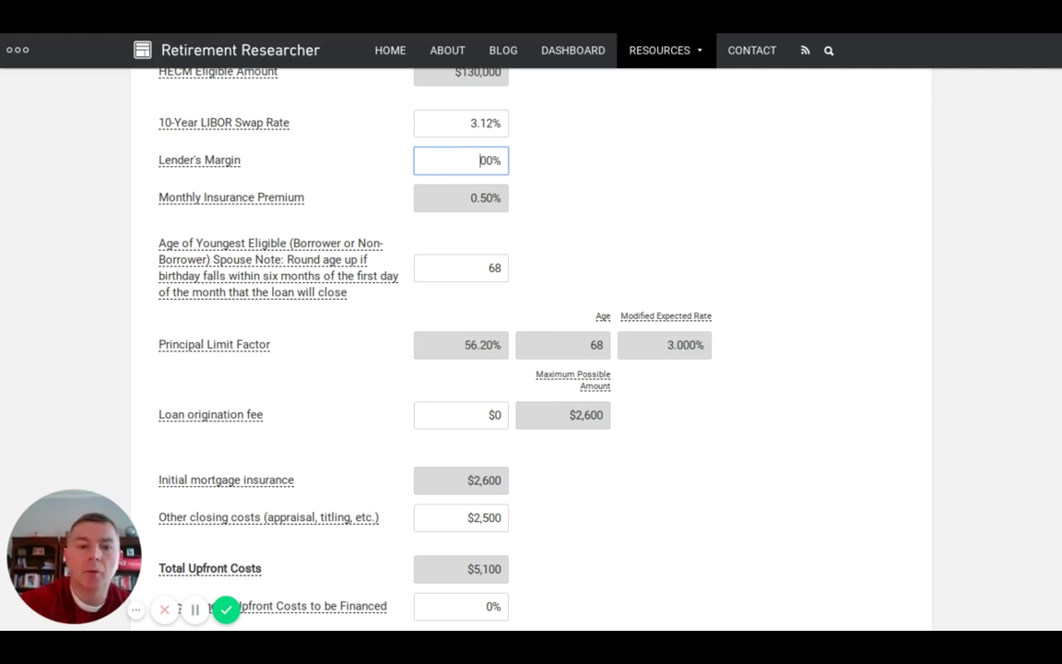
type("4")
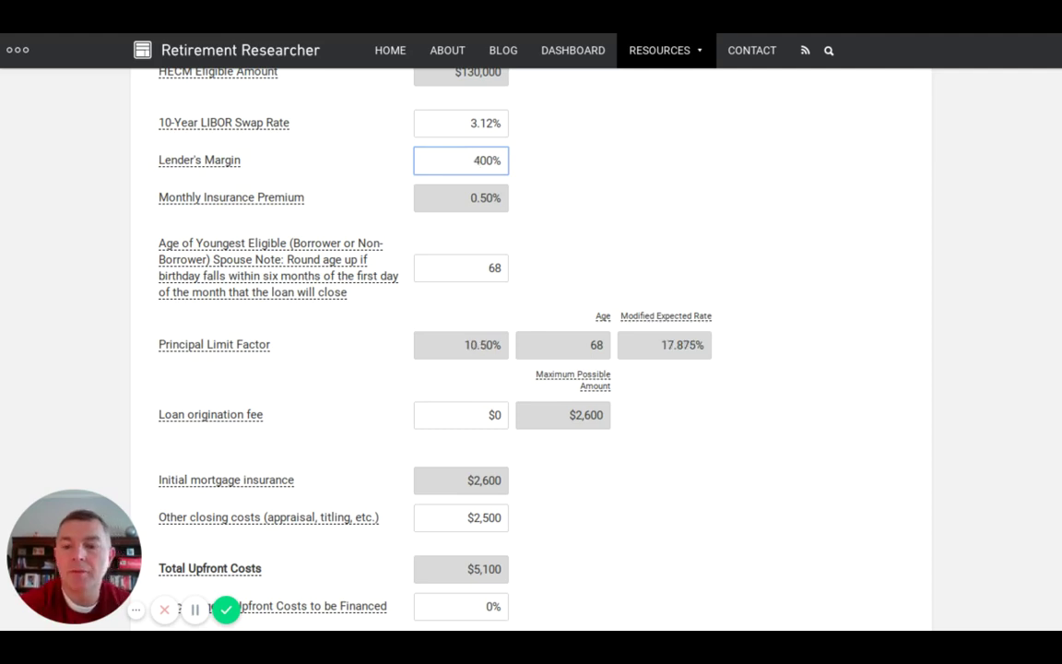
type(".")
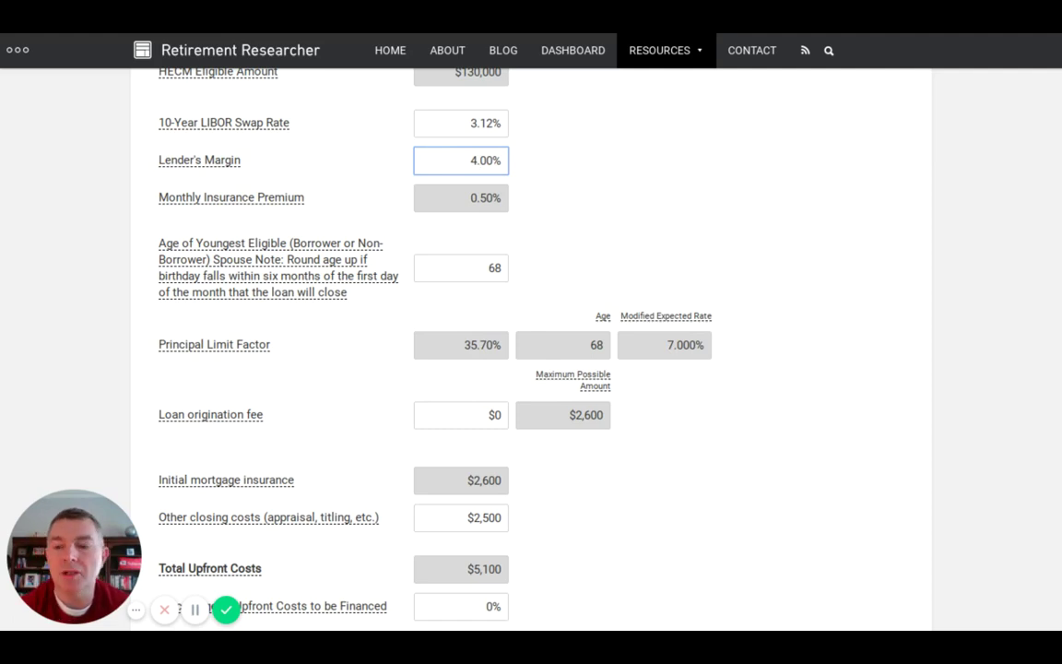
key("BackSpace")
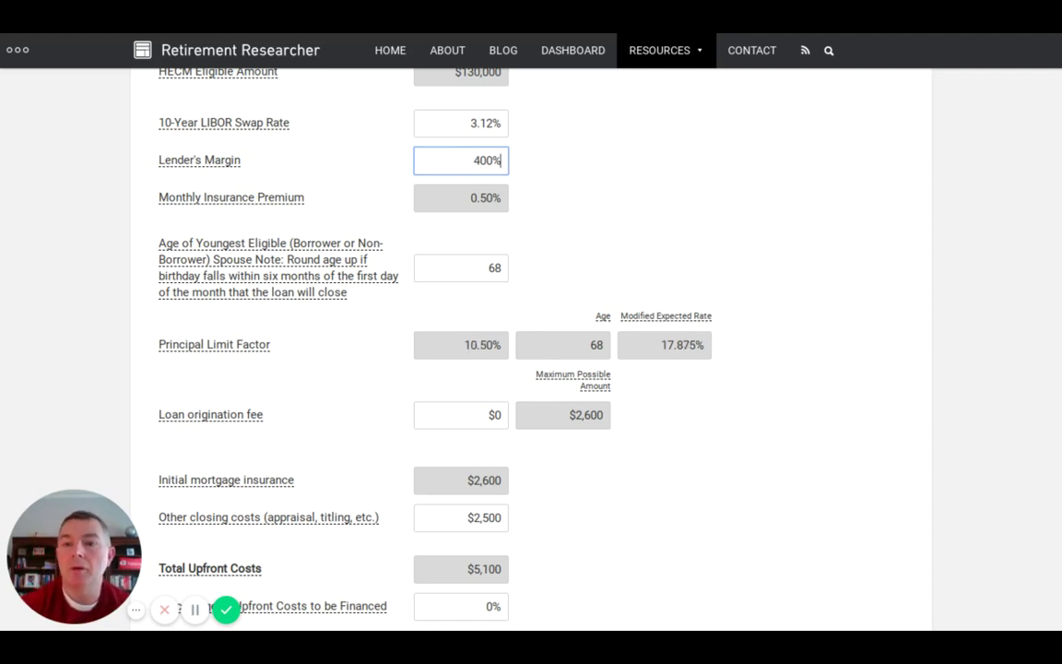
key("BackSpace")
key("BackSpace")
key("BackSpace")
key("BackSpace")
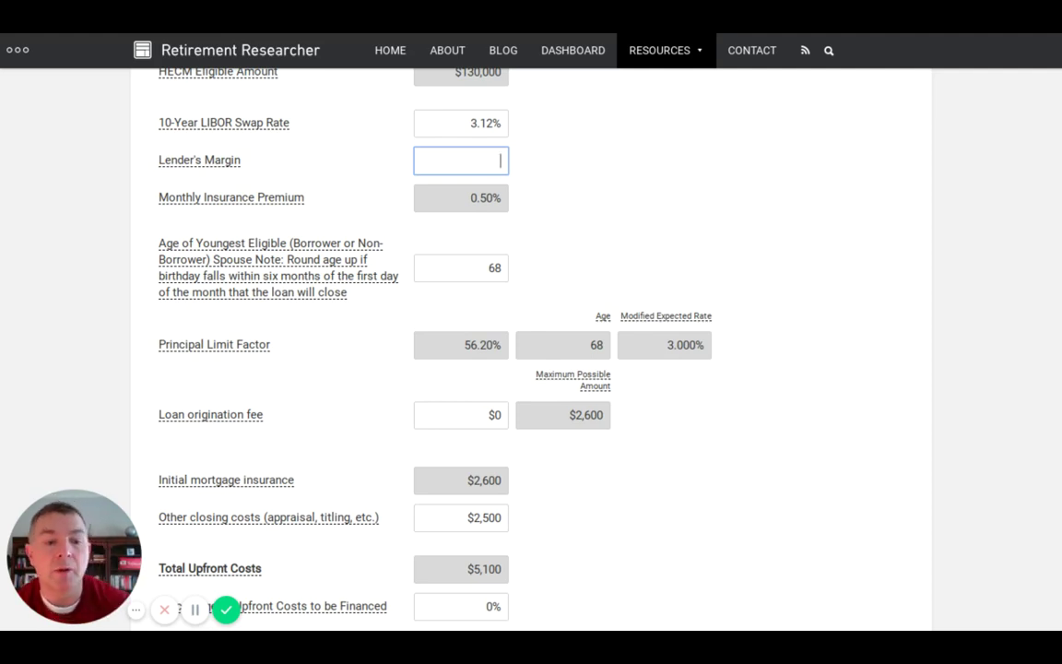
type("2.25")
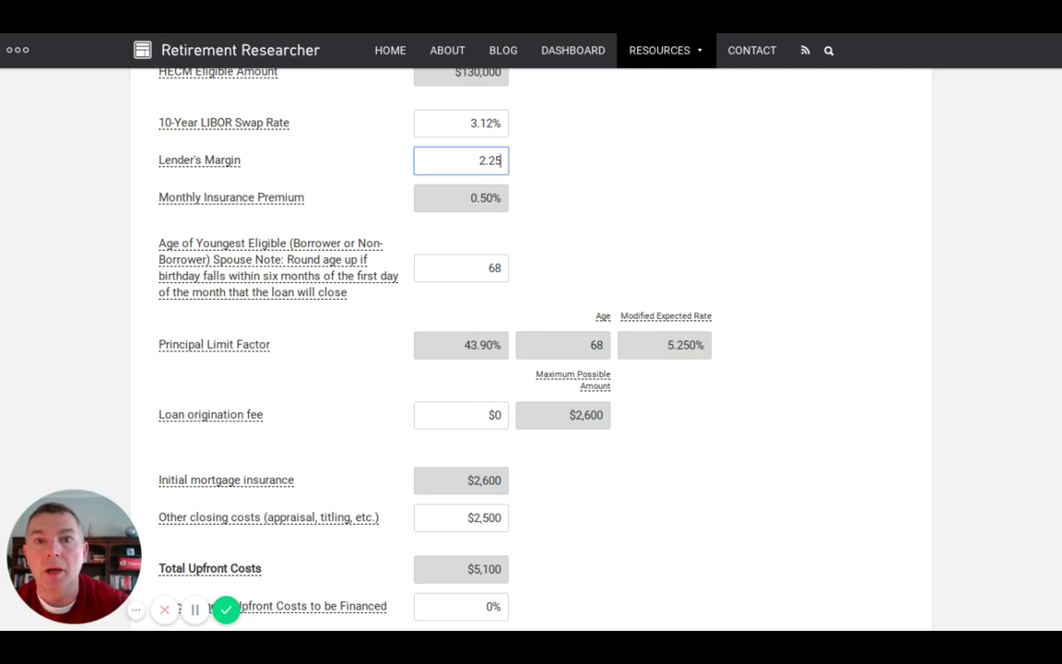
key("Tab")
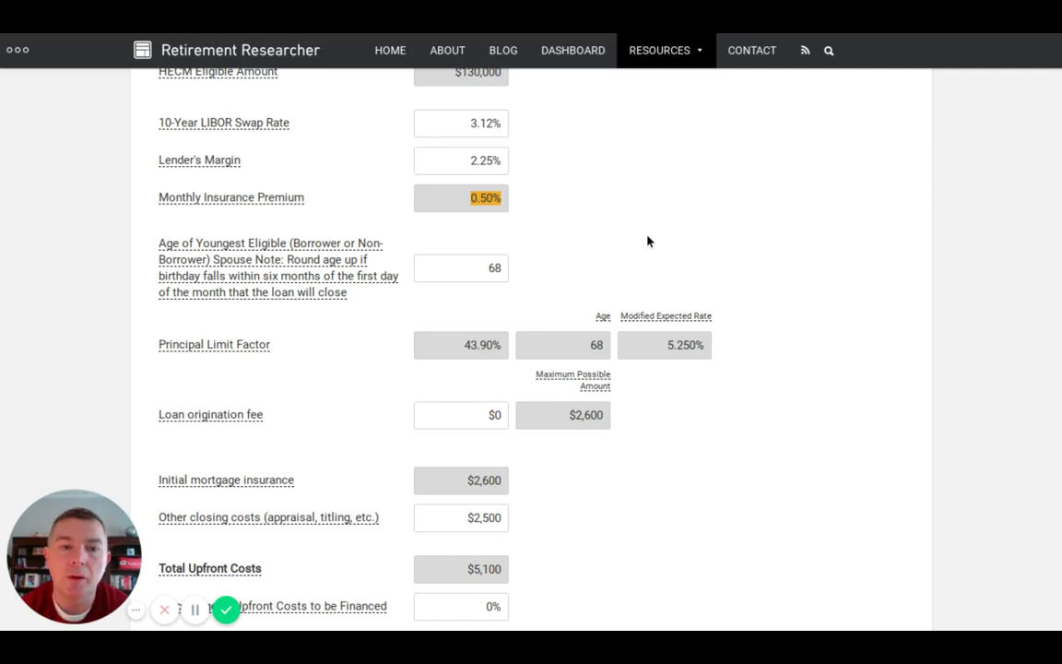
Step: Enter a $1,000 loan origination fee, bringing total upfront costs to $6,100
scroll(647, 241, "down", 2)
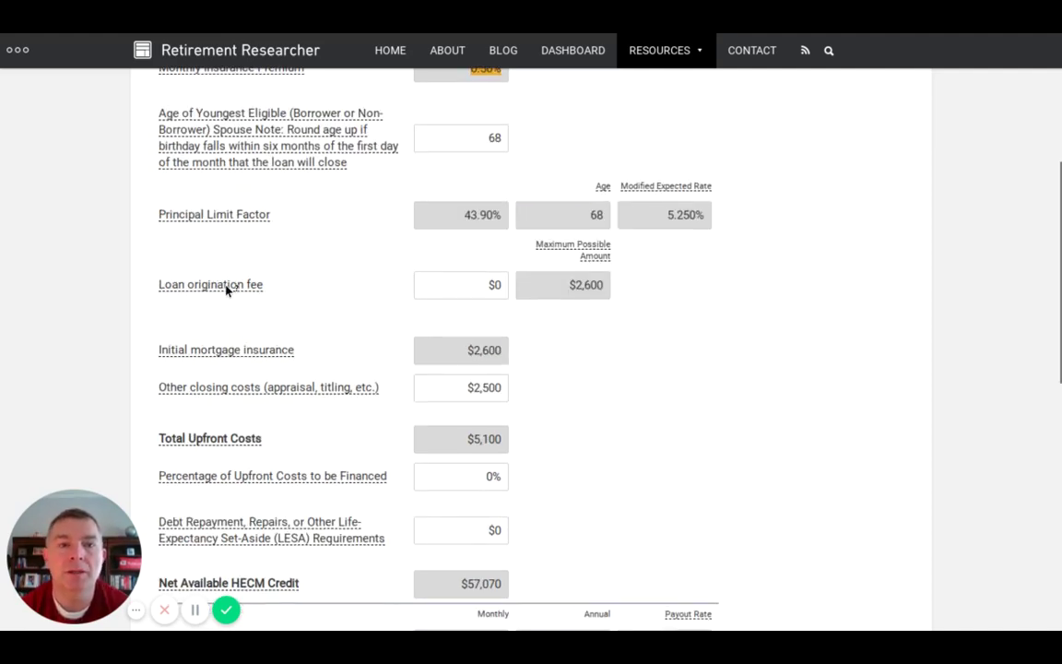
mouse_move(226, 289)
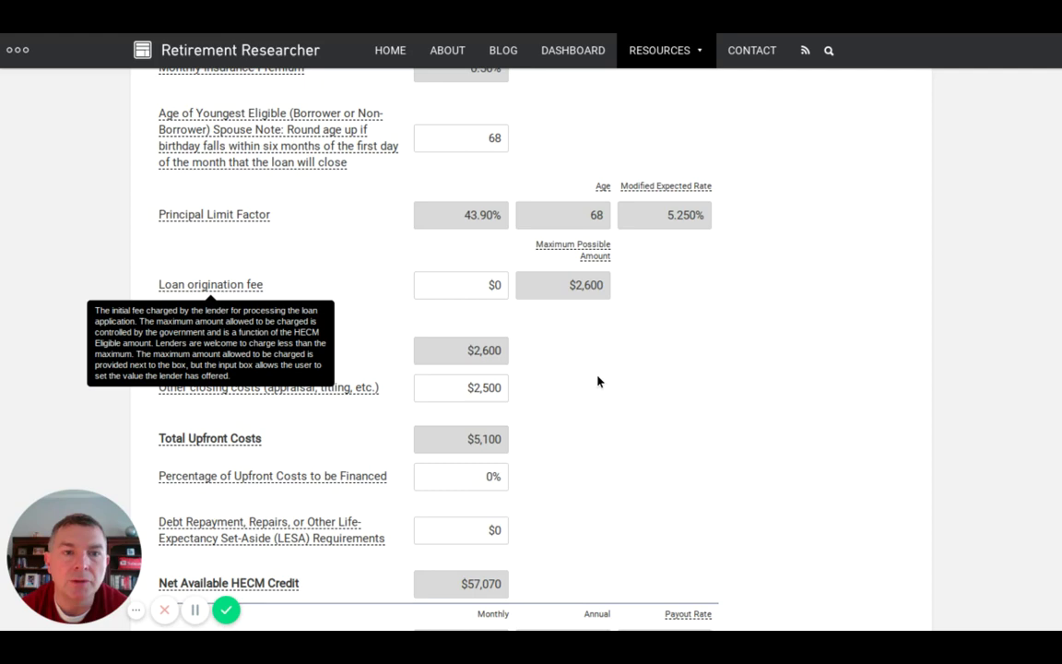
left_click(494, 285)
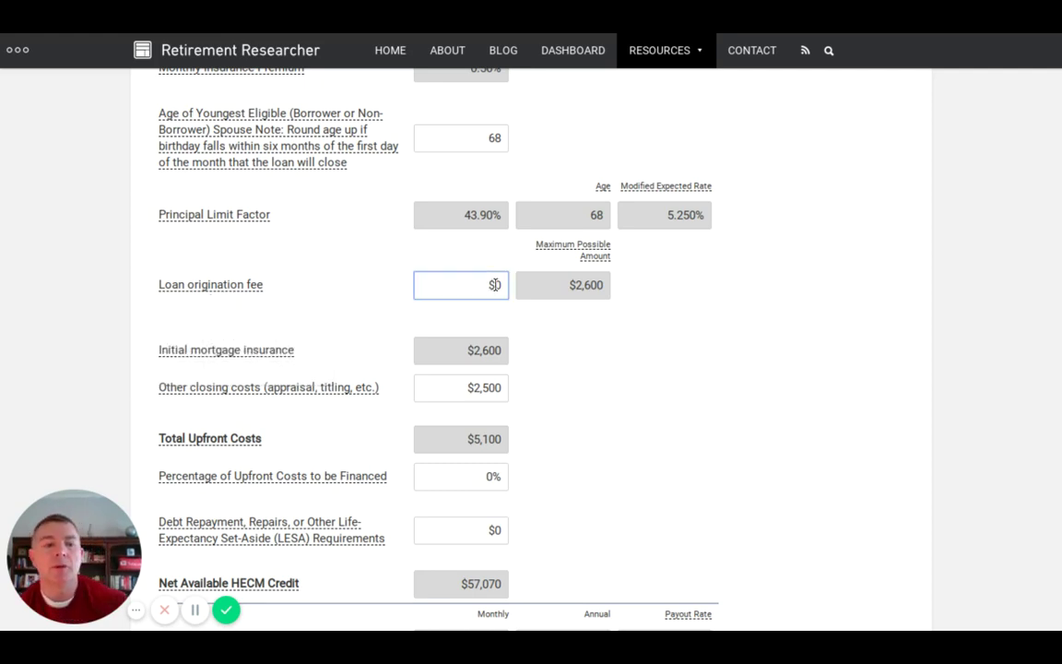
type("1000")
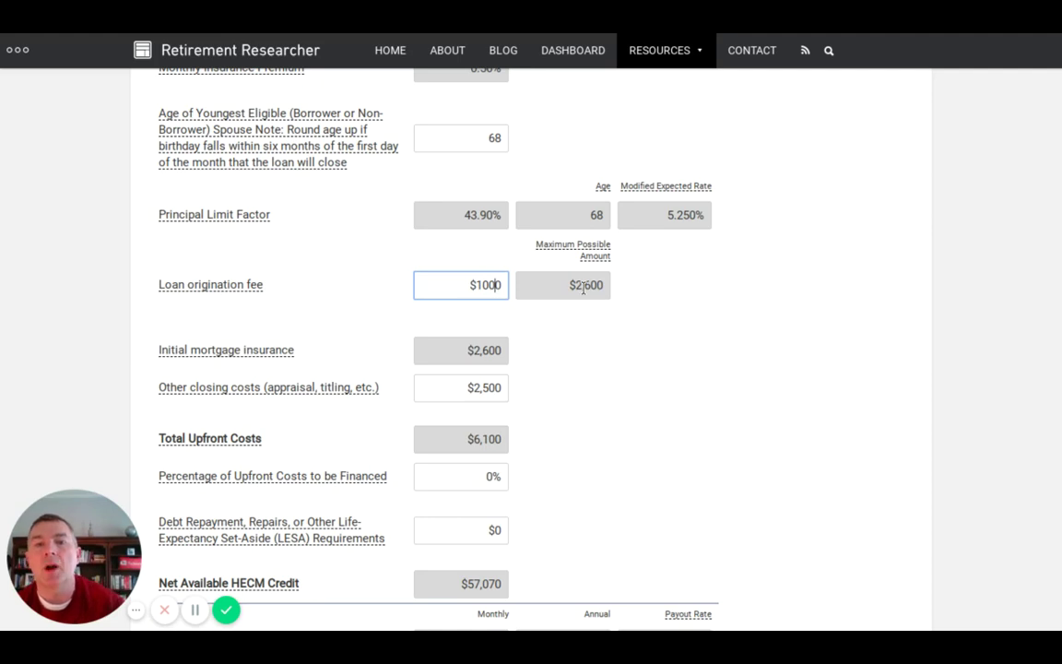
double_click(584, 285)
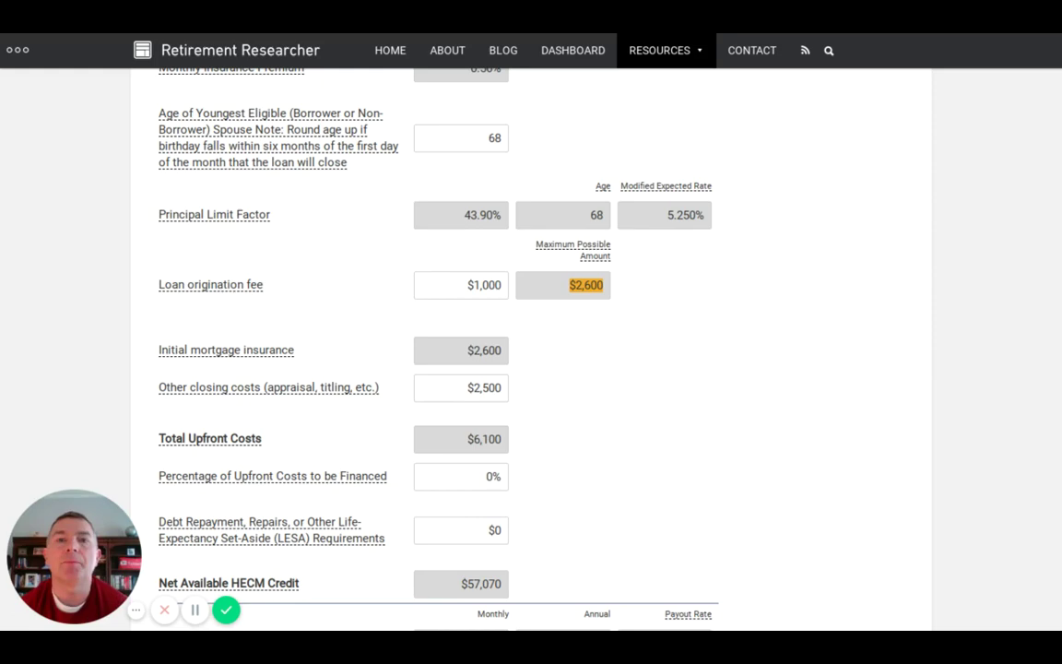
scroll(531, 350, "up", 5)
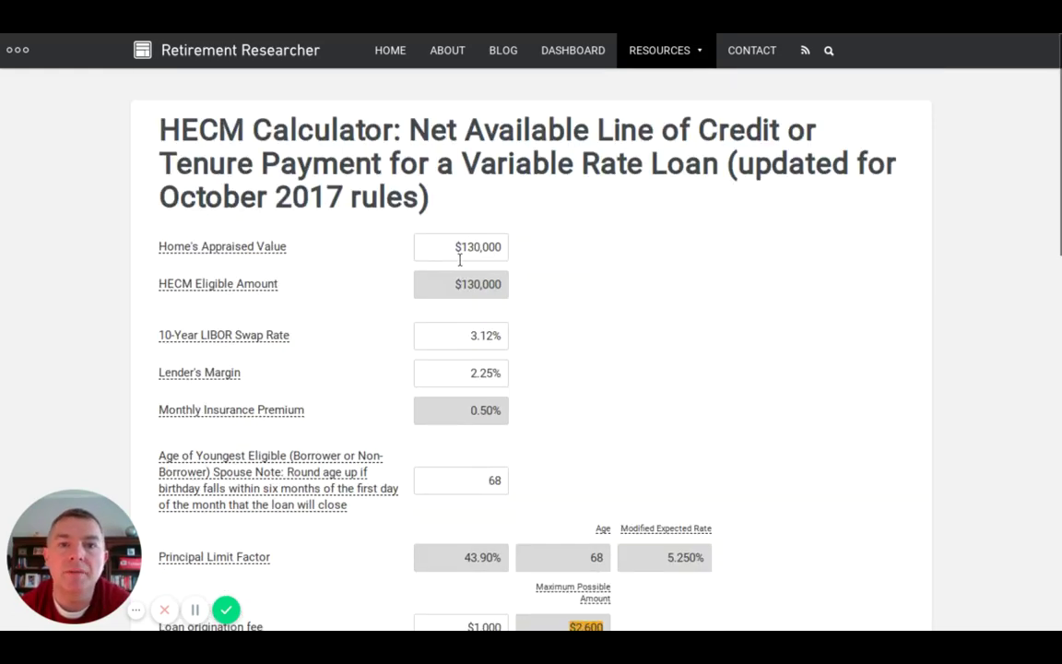
scroll(707, 281, "down", 3)
scroll(707, 281, "down", 1)
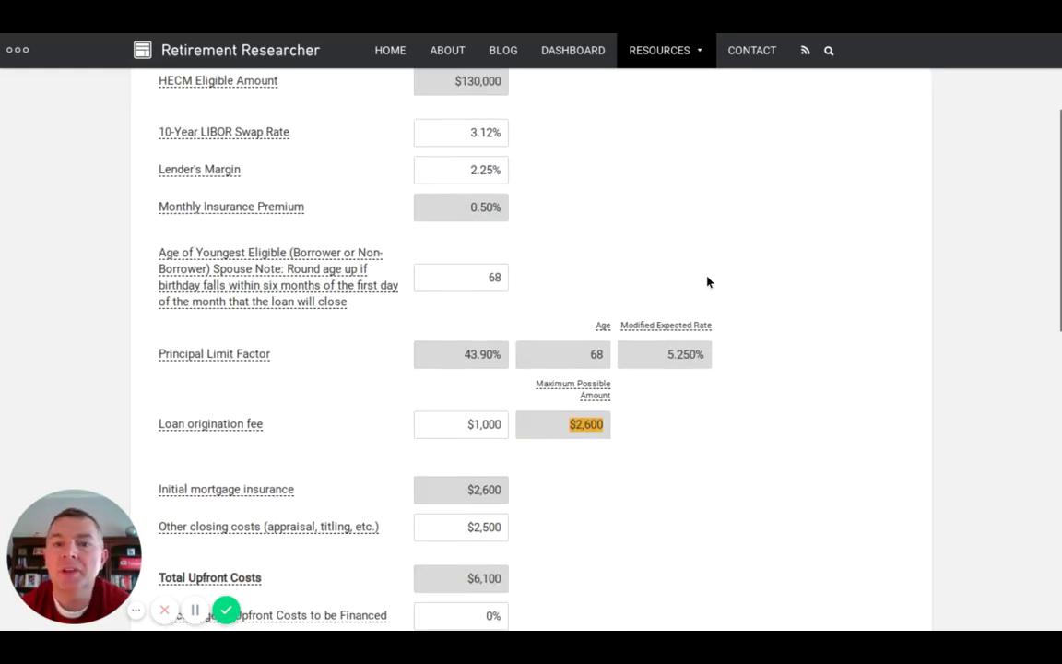
scroll(707, 282, "down", 3)
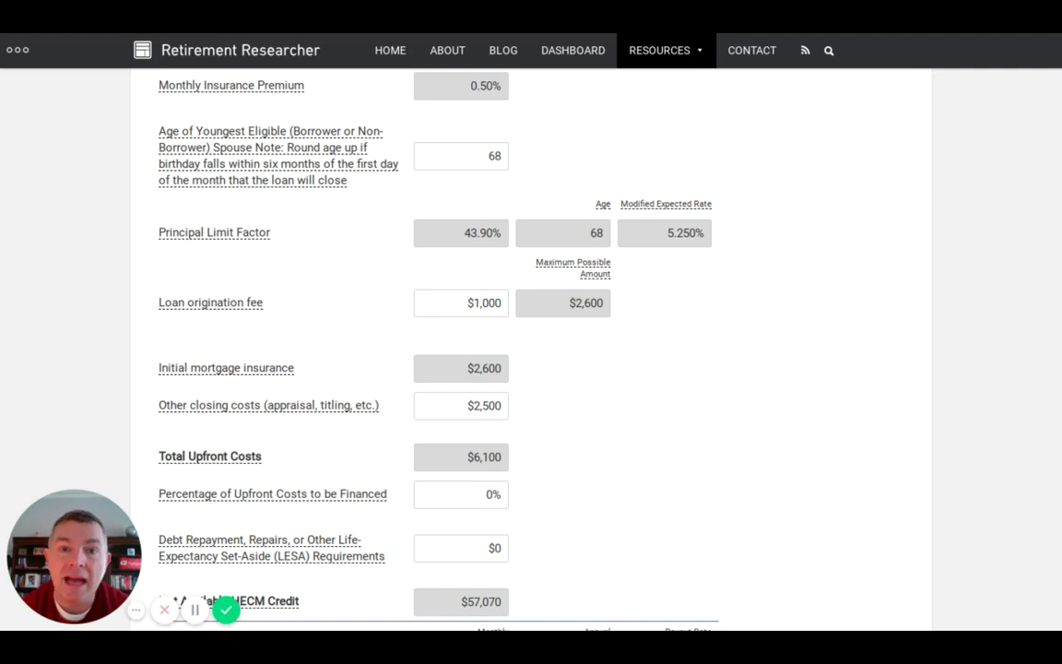
scroll(273, 361, "down", 1)
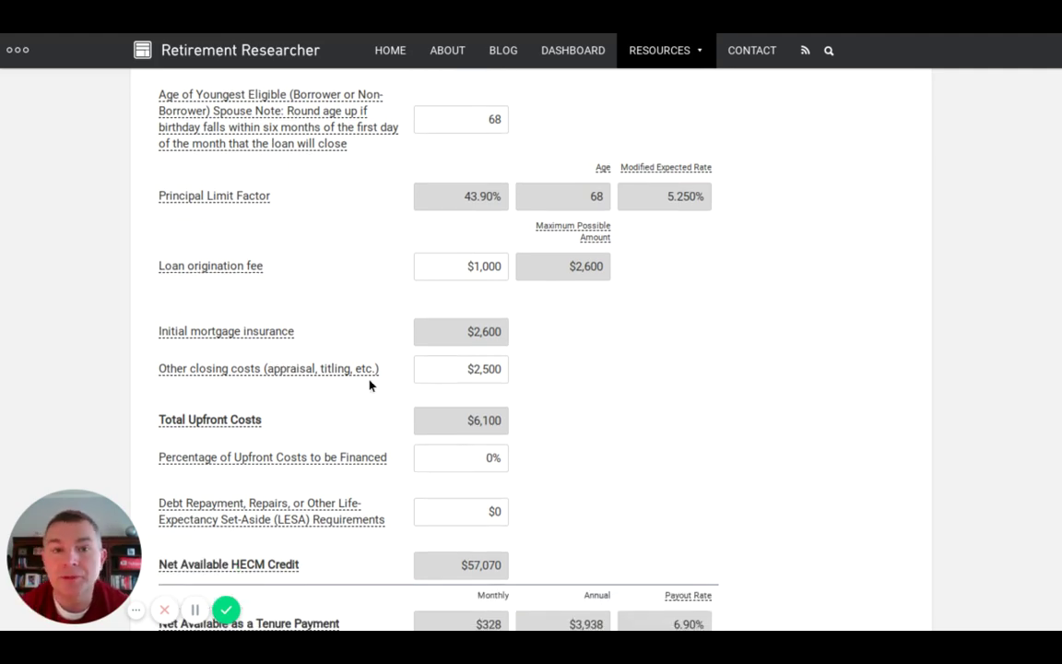
scroll(590, 379, "down", 1)
scroll(590, 377, "up", 3)
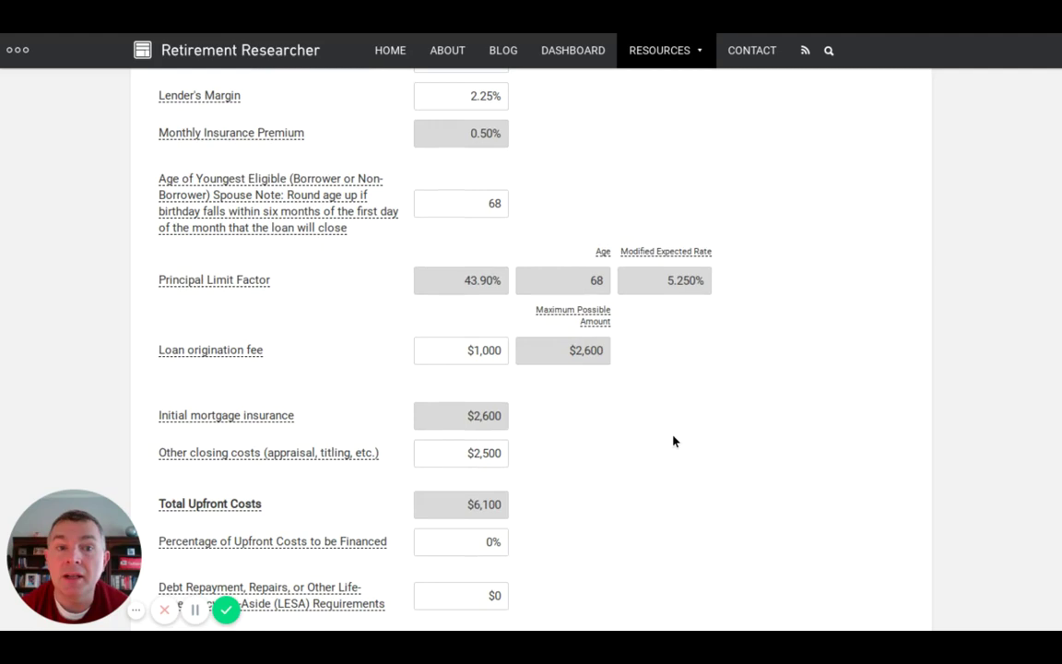
scroll(673, 442, "down", 1)
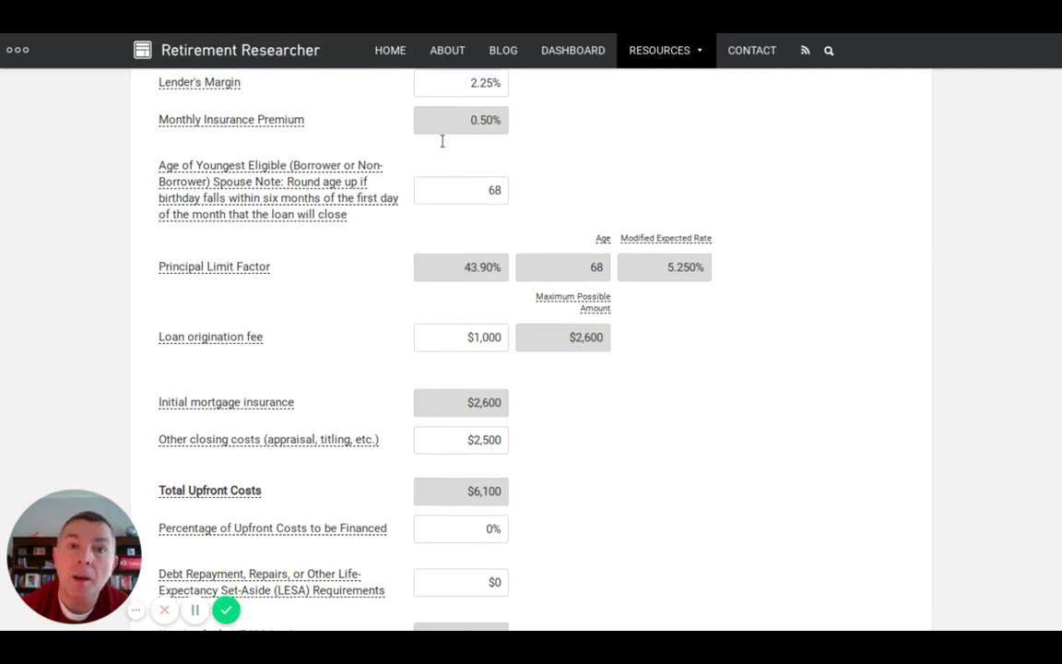
scroll(830, 215, "down", 2)
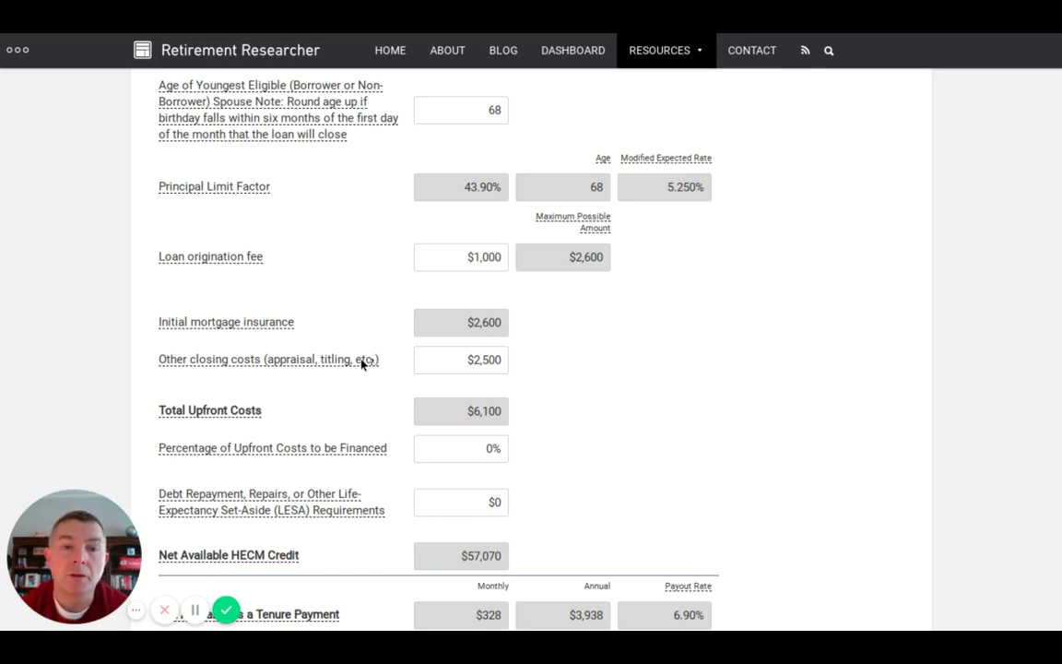
mouse_move(349, 362)
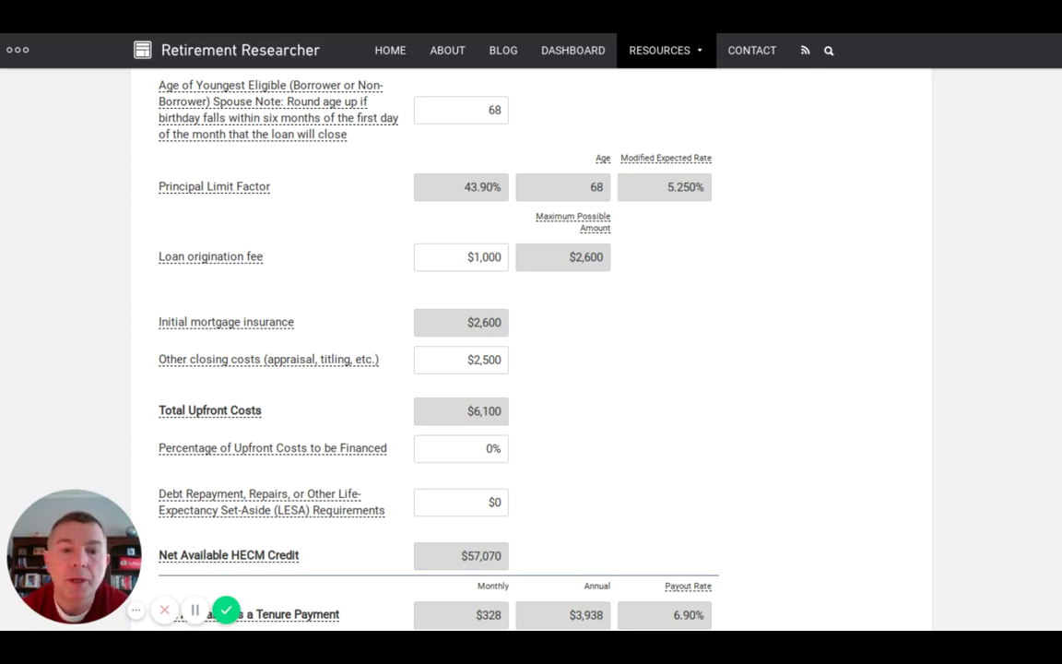
Step: Change the percentage of upfront costs financed from 0 to 100, giving a $293 tenure payment
scroll(738, 395, "down", 1)
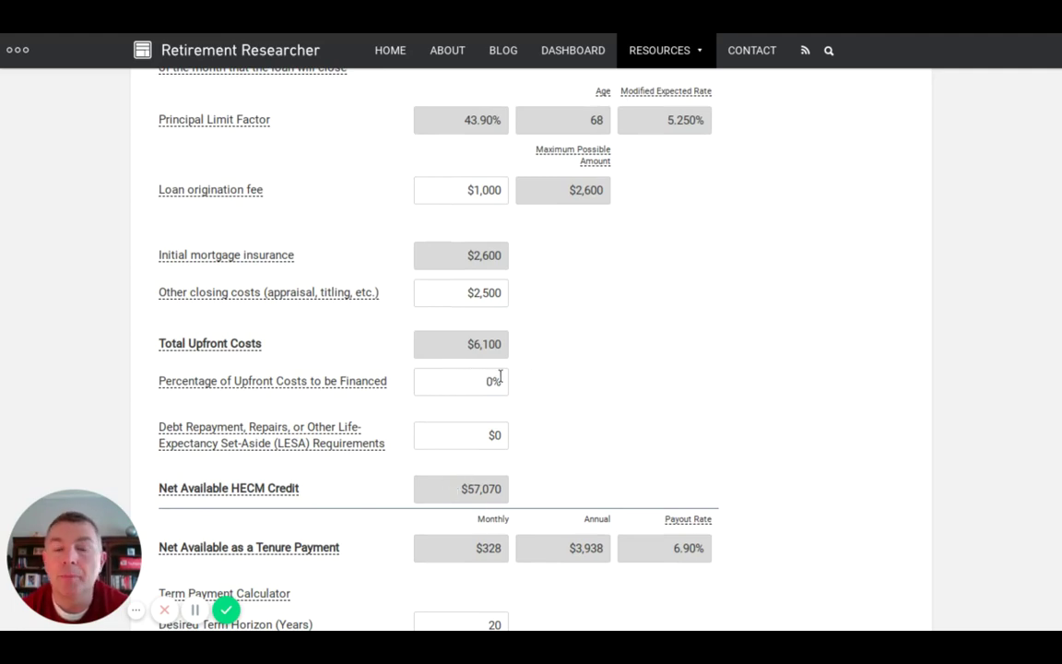
scroll(593, 368, "down", 1)
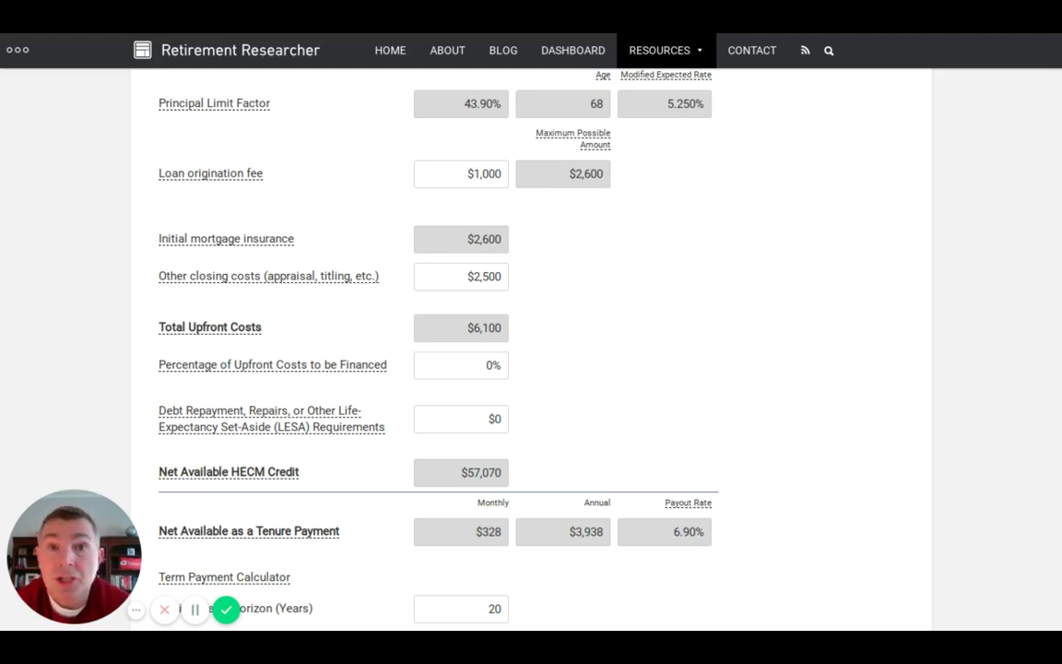
left_click(493, 365)
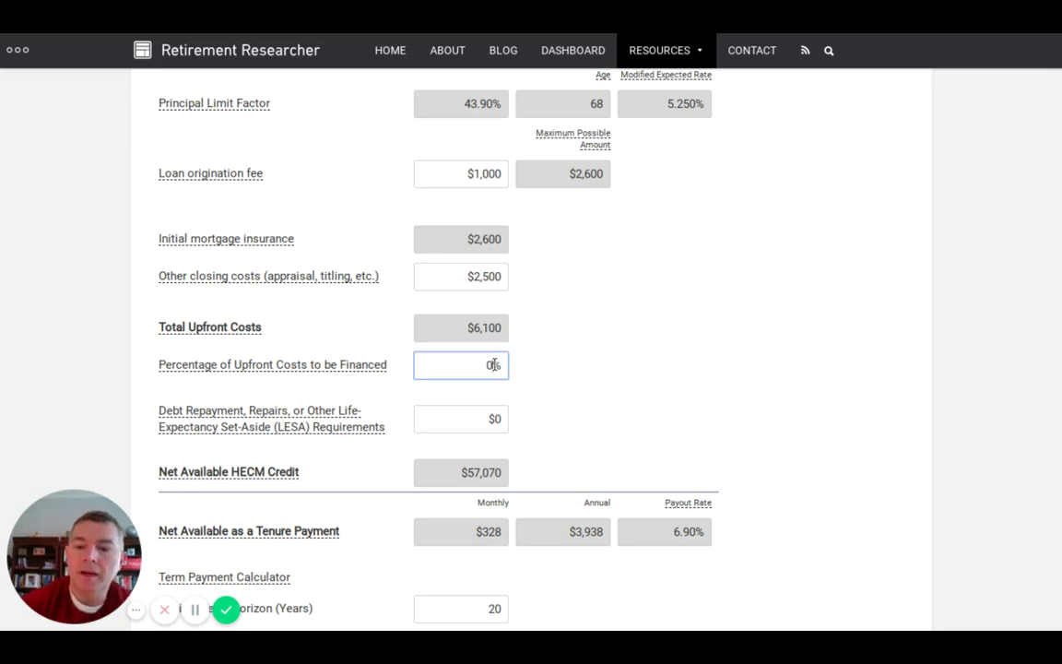
key("BackSpace")
type("100")
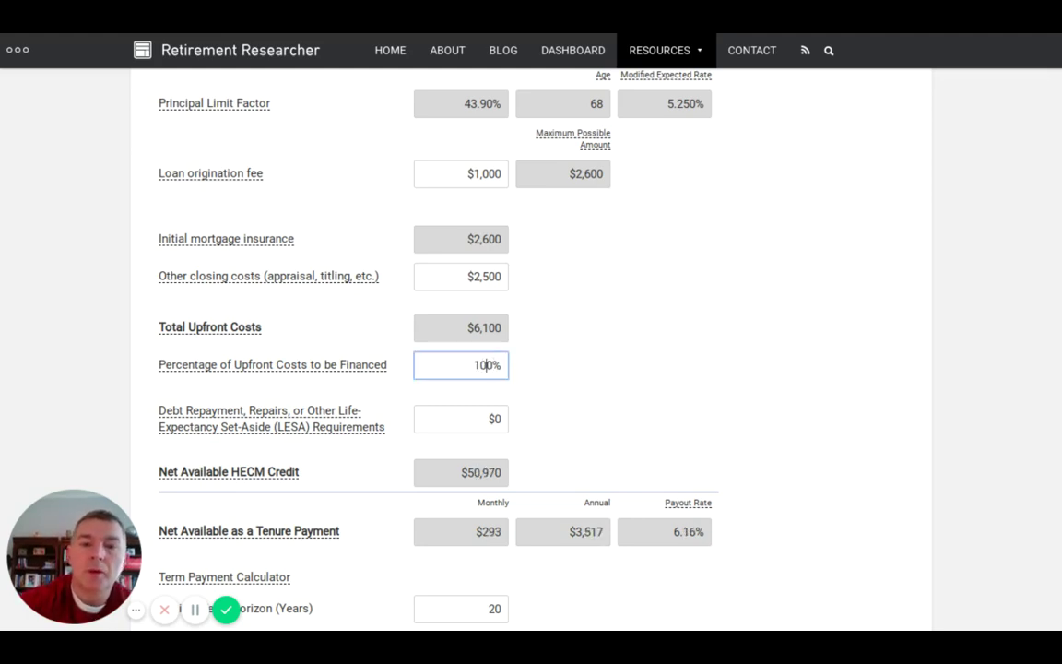
left_click(624, 376)
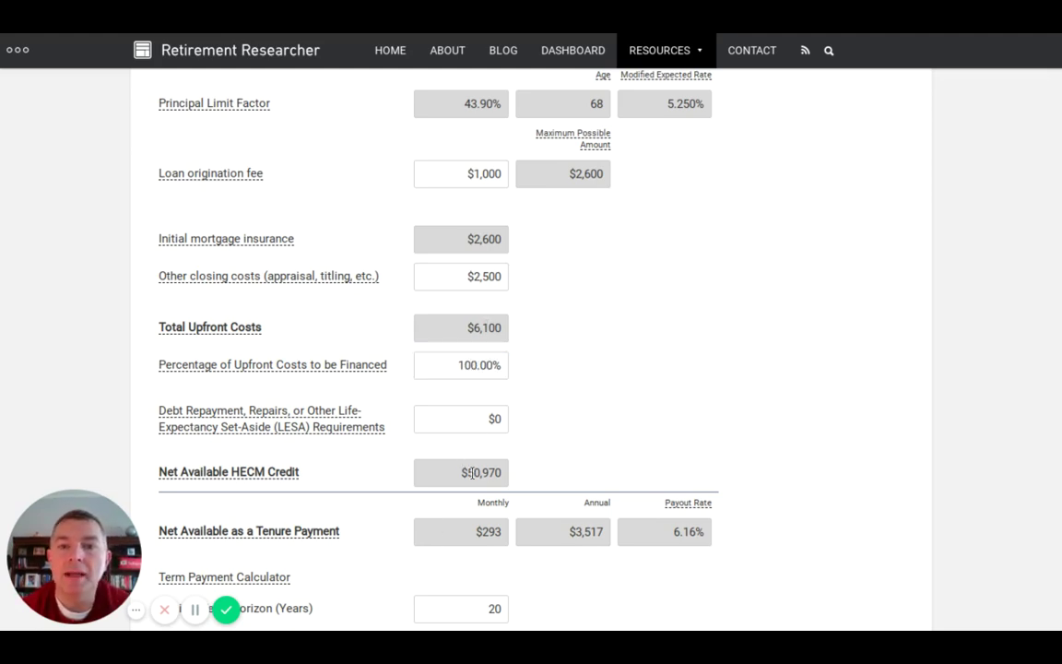
left_click(489, 364)
key("BackSpace")
key("BackSpace")
key("BackSpace")
key("BackSpace")
key("BackSpace")
key("BackSpace")
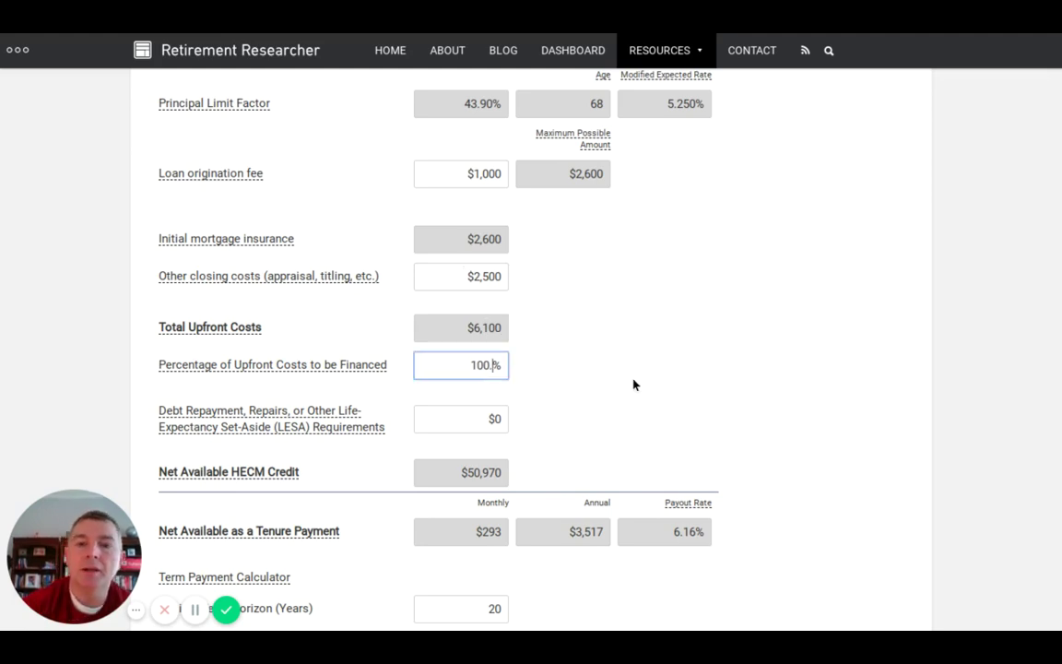
type("0")
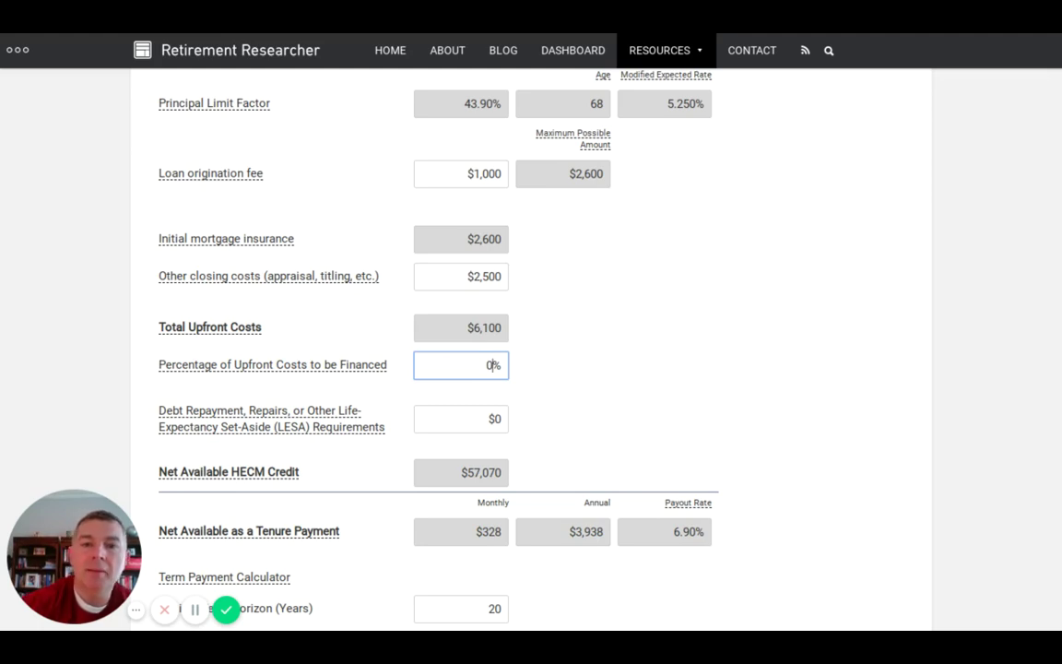
type("10")
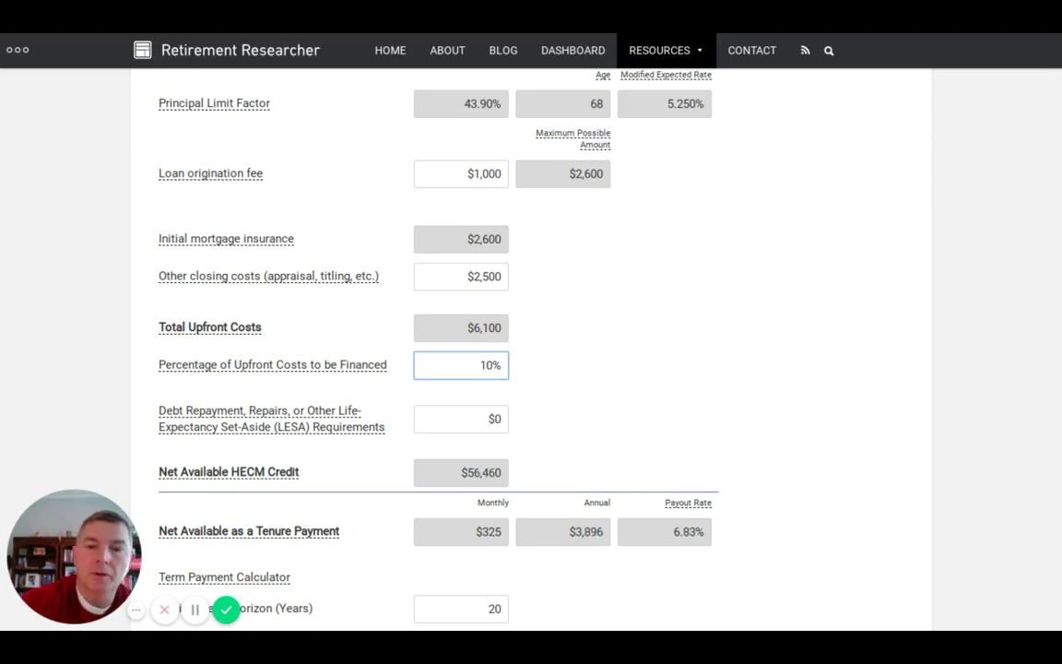
left_click(801, 415)
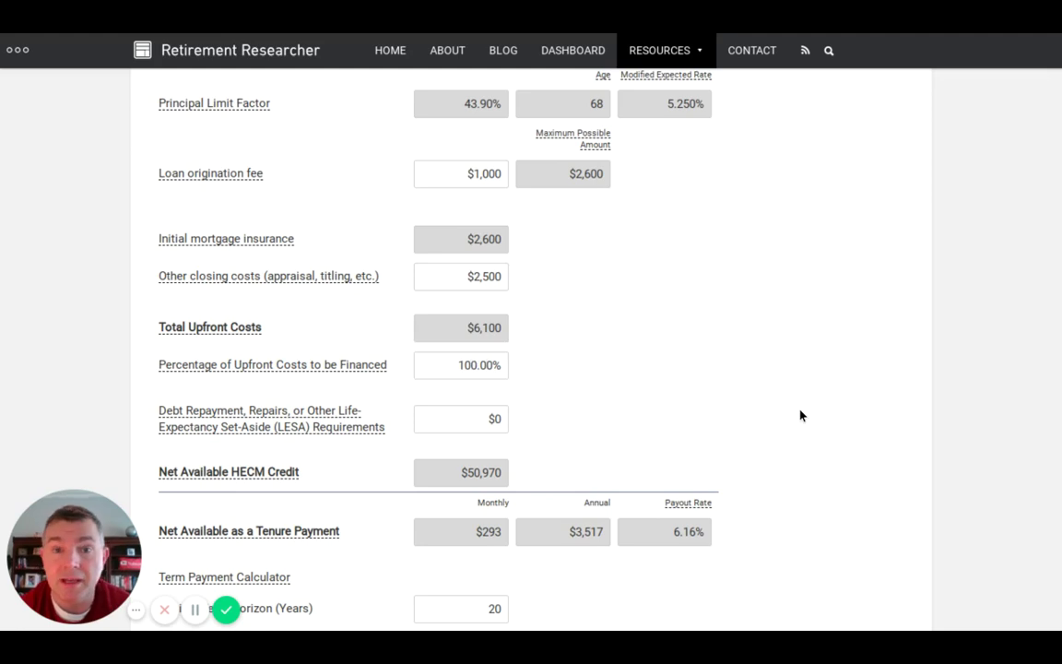
scroll(801, 415, "down", 1)
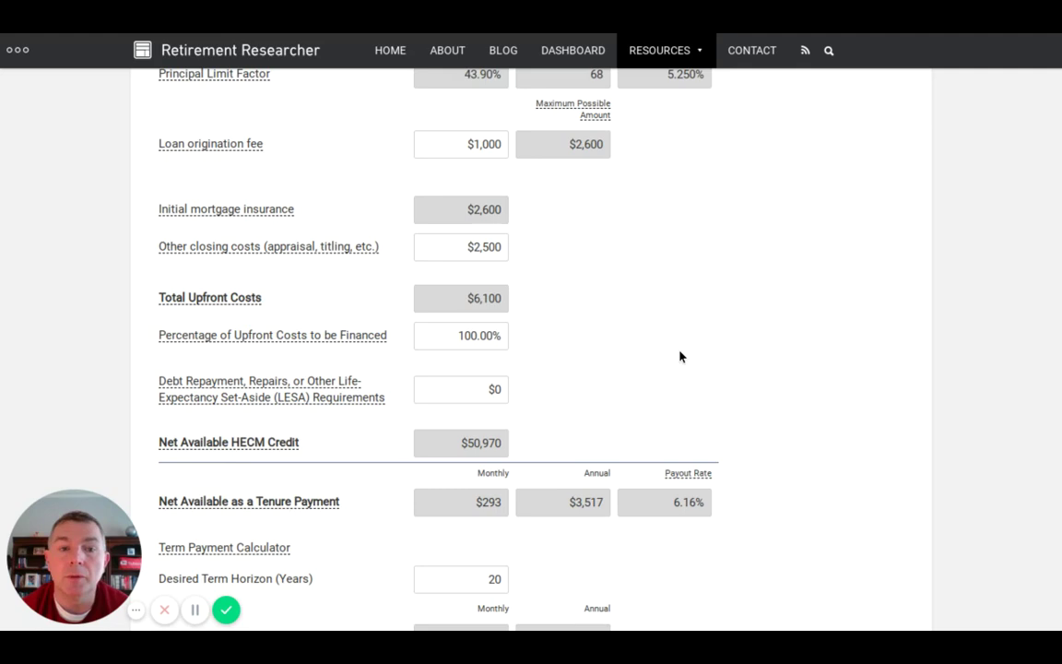
scroll(681, 357, "down", 1)
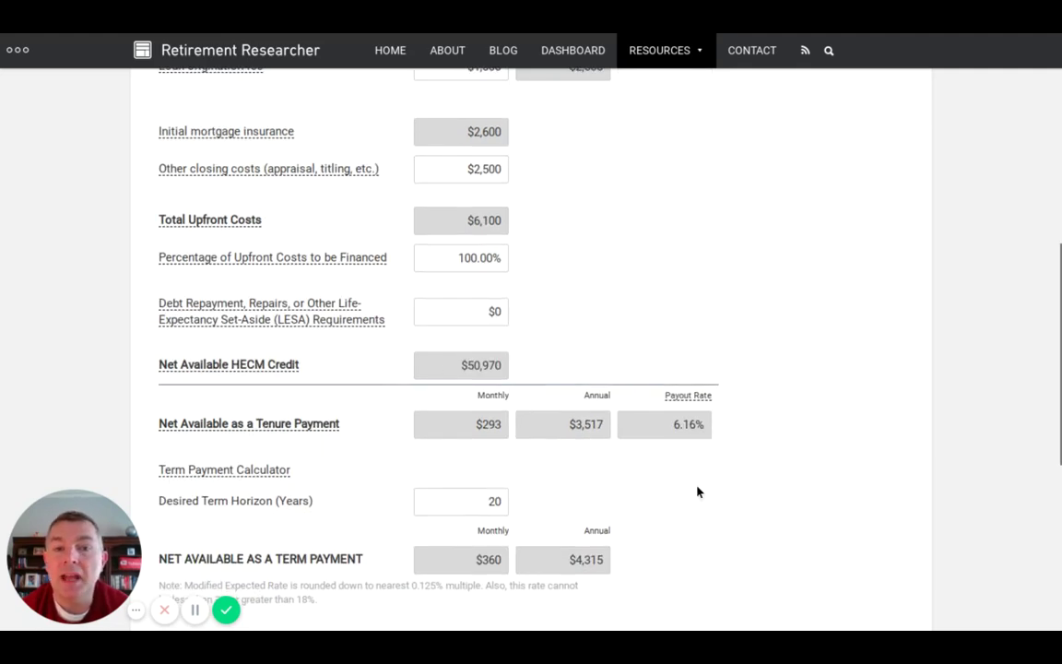
scroll(817, 292, "down", 1)
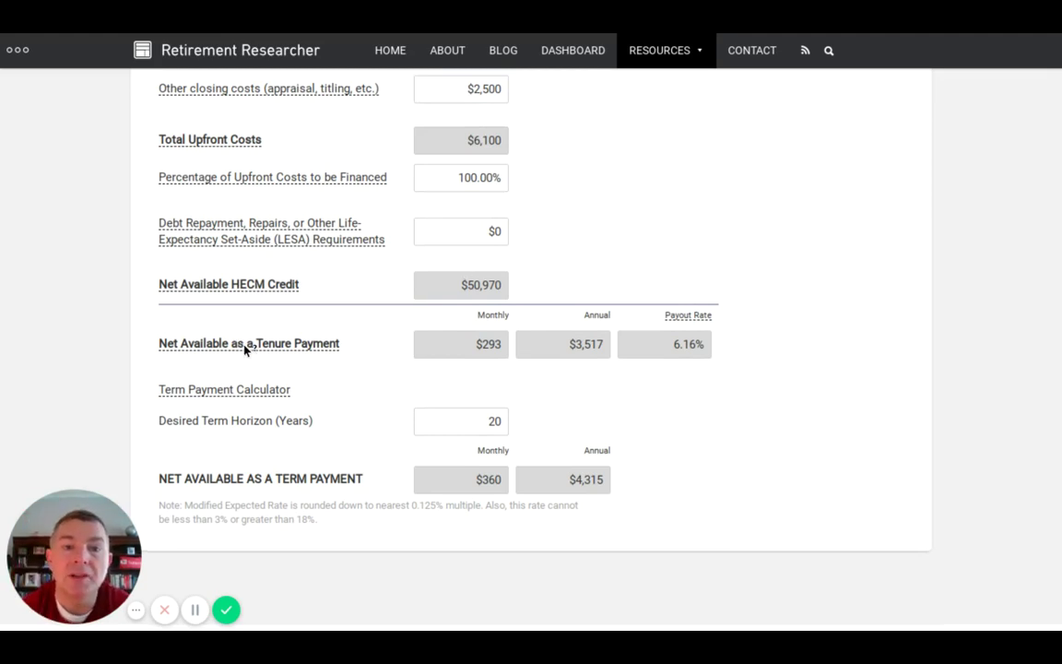
mouse_move(245, 348)
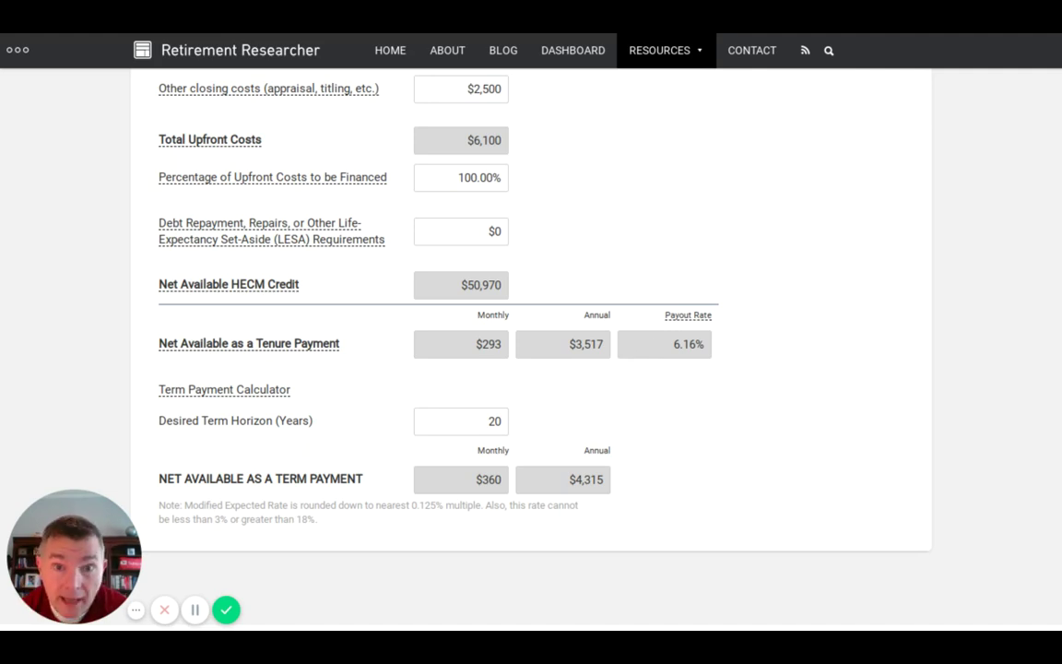
scroll(516, 406, "up", 1)
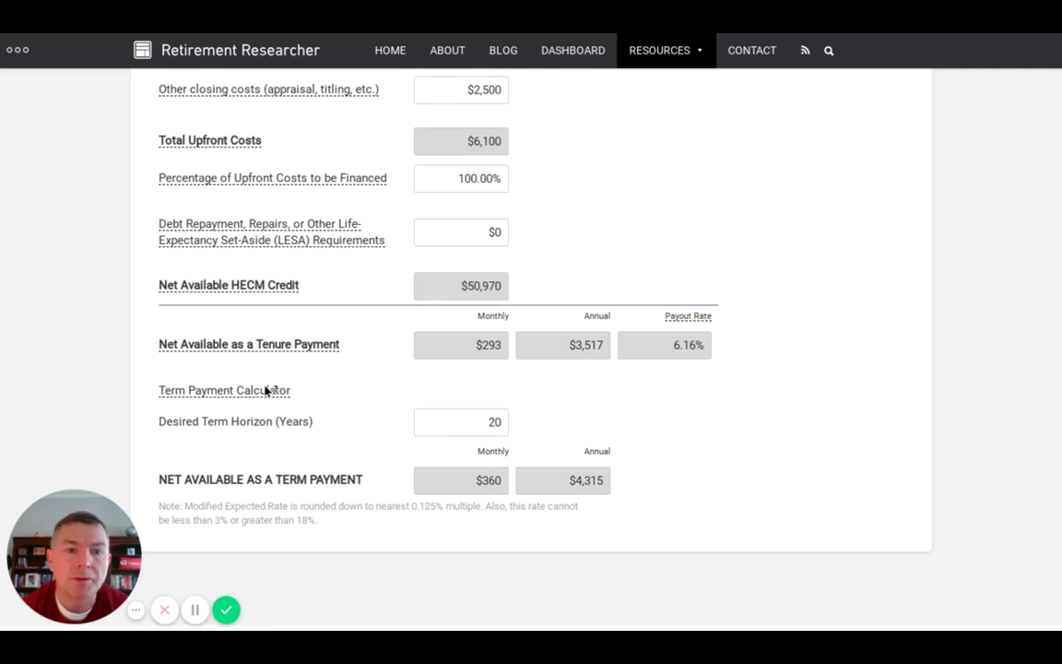
mouse_move(268, 392)
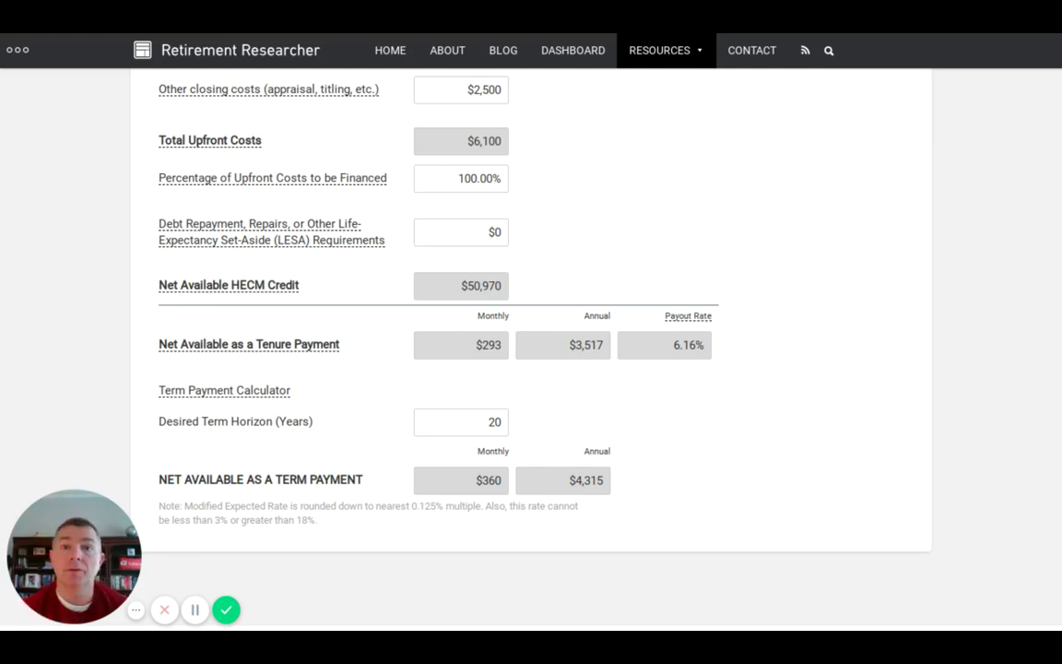
Step: Change the desired term horizon from 20 to 15 years, for a $424 monthly term payment
scroll(491, 446, "up", 1)
scroll(491, 446, "down", 3)
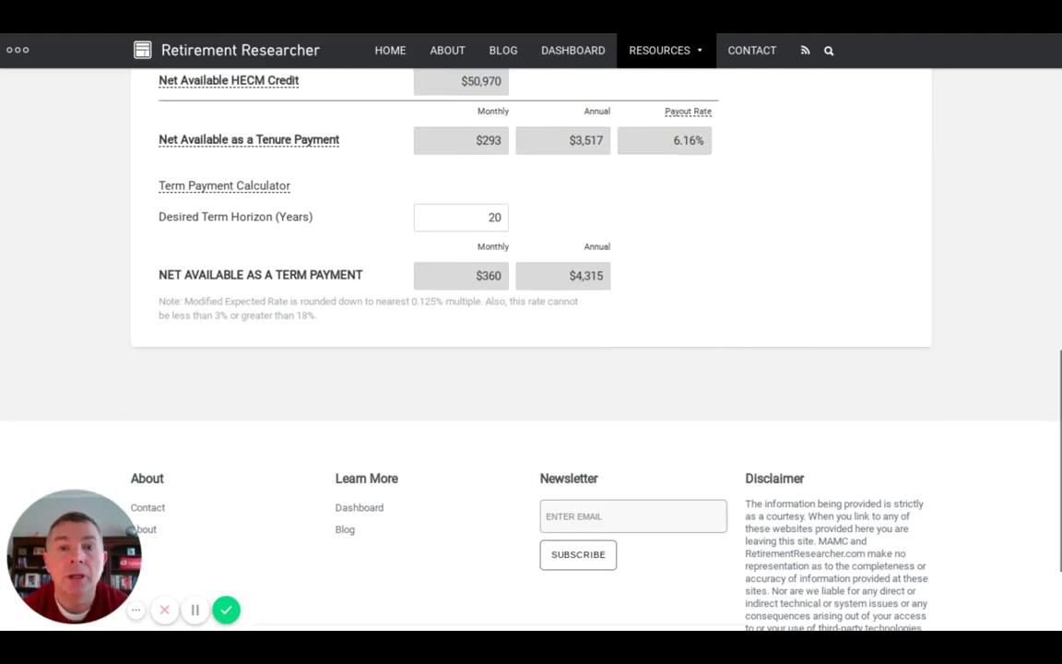
scroll(490, 446, "up", 1)
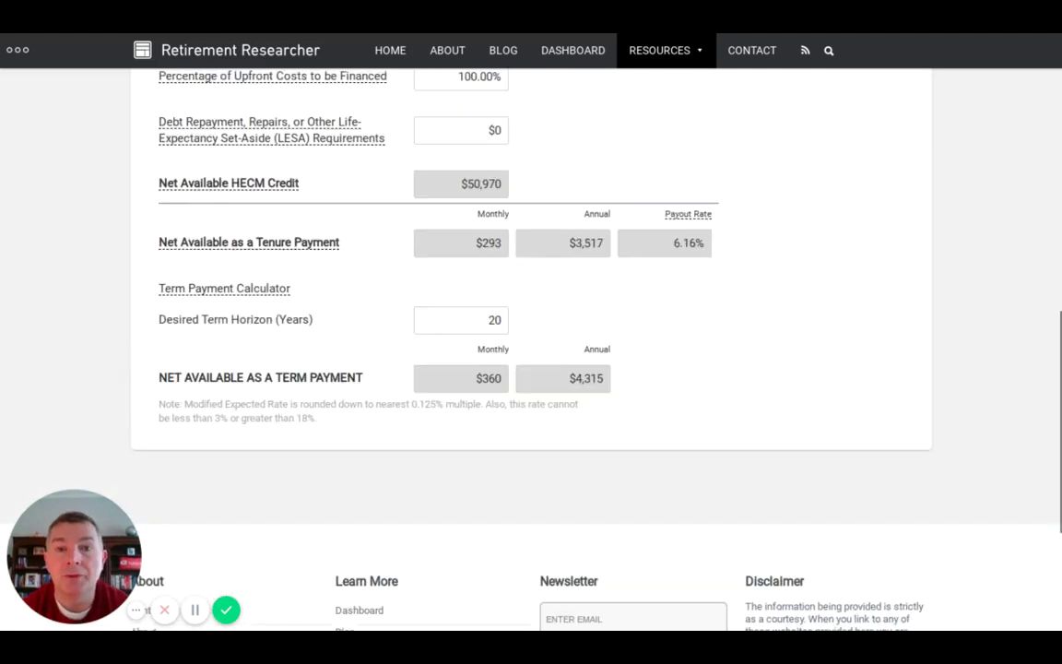
left_click(499, 317)
key("BackSpace")
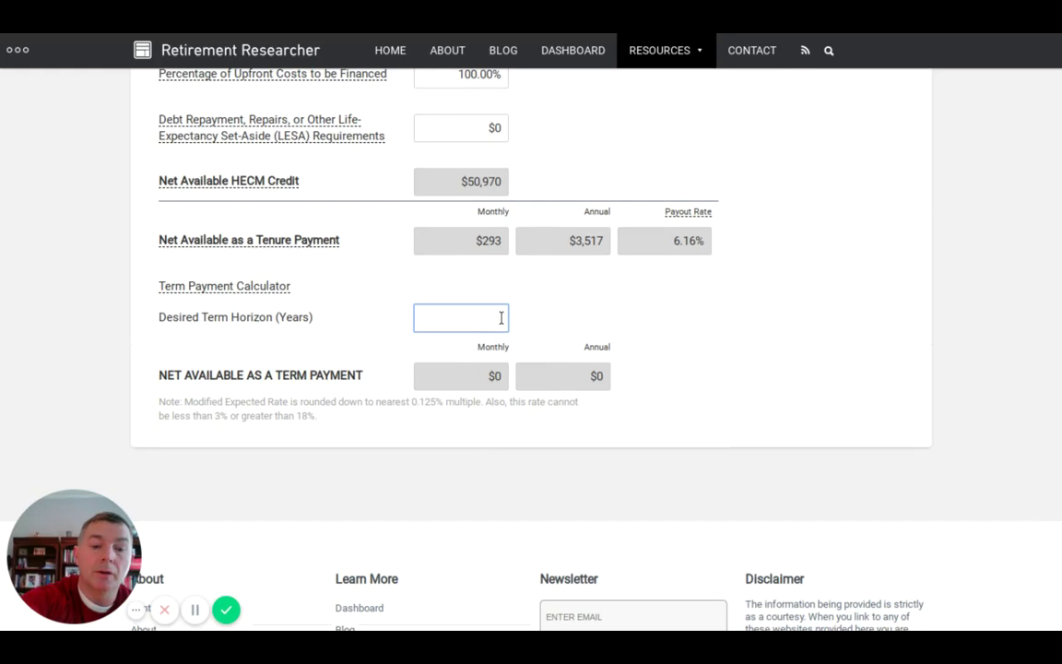
type("15")
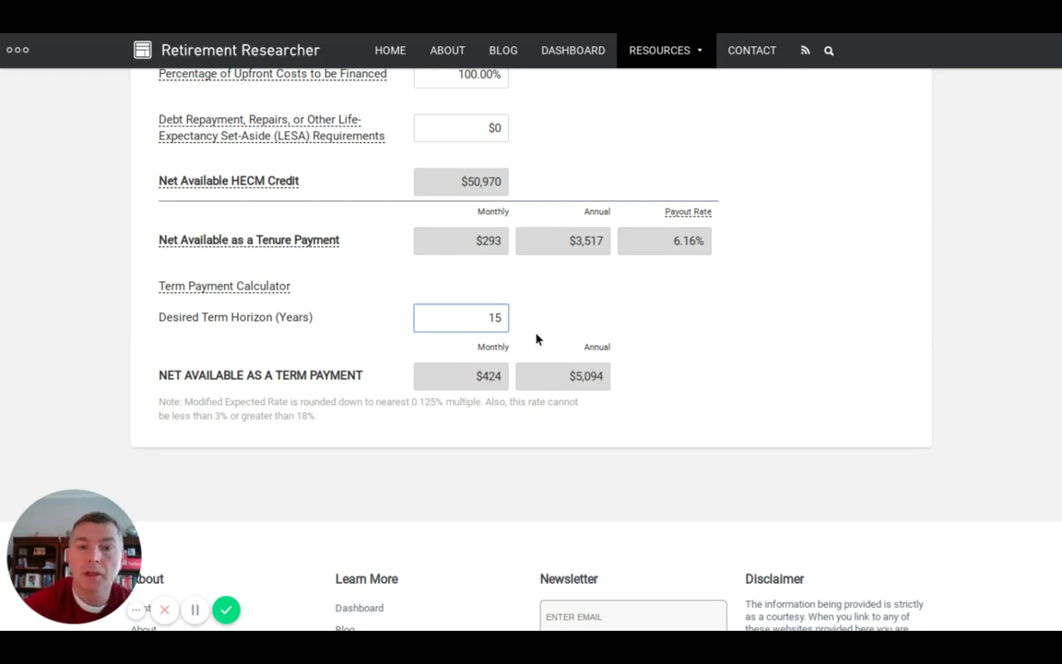
scroll(797, 328, "up", 8)
scroll(797, 327, "down", 5)
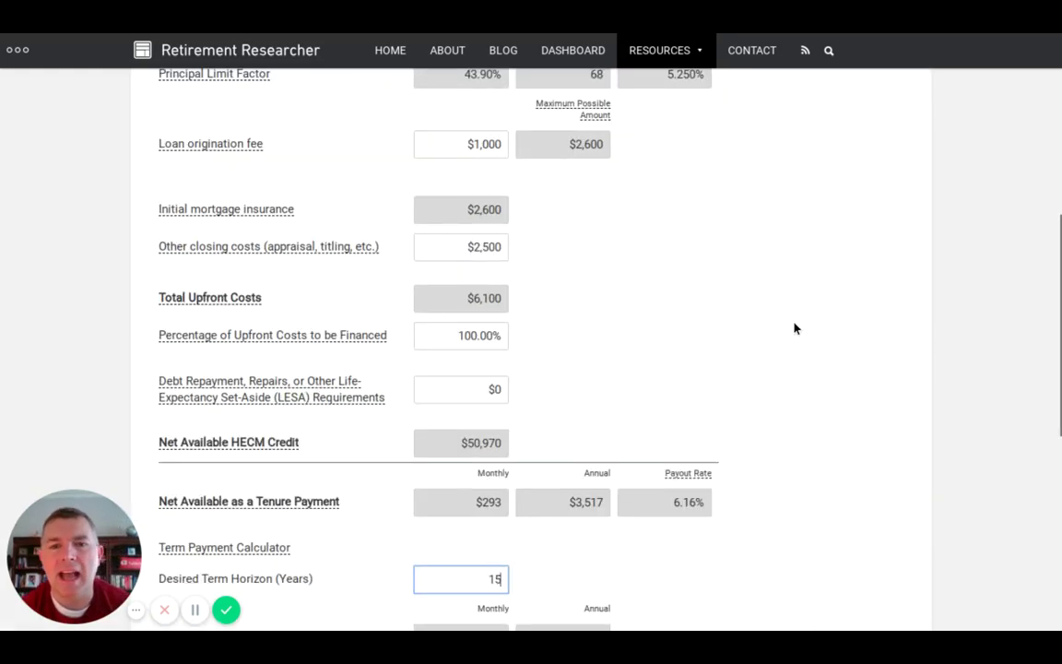
scroll(795, 328, "down", 1)
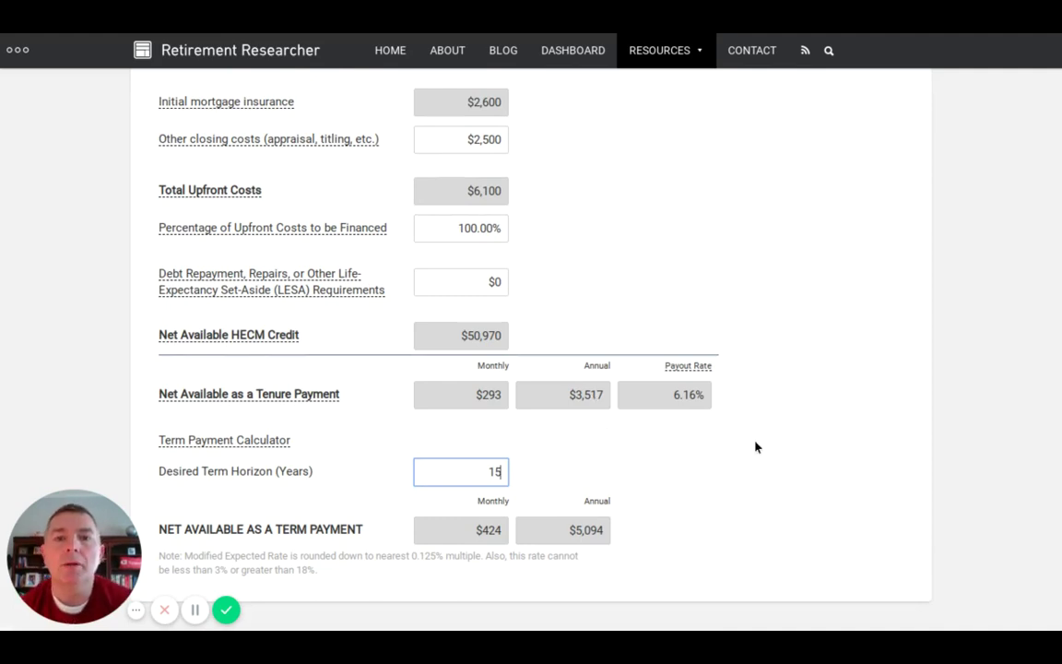
scroll(382, 359, "up", 1)
scroll(616, 356, "down", 1)
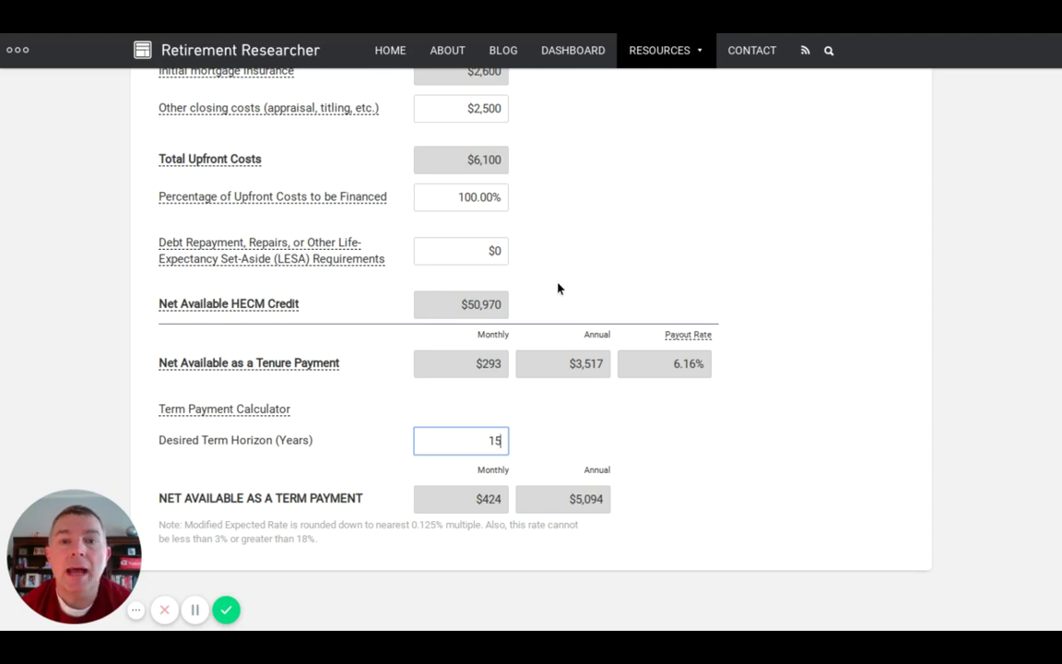
scroll(589, 285, "up", 1)
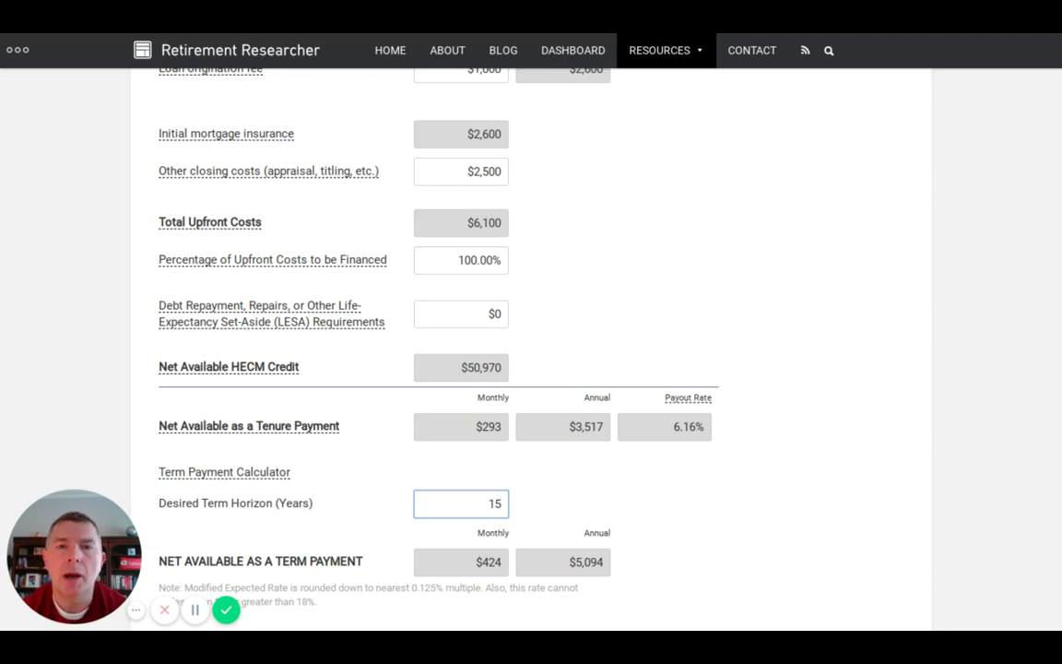
scroll(531, 350, "up", 3)
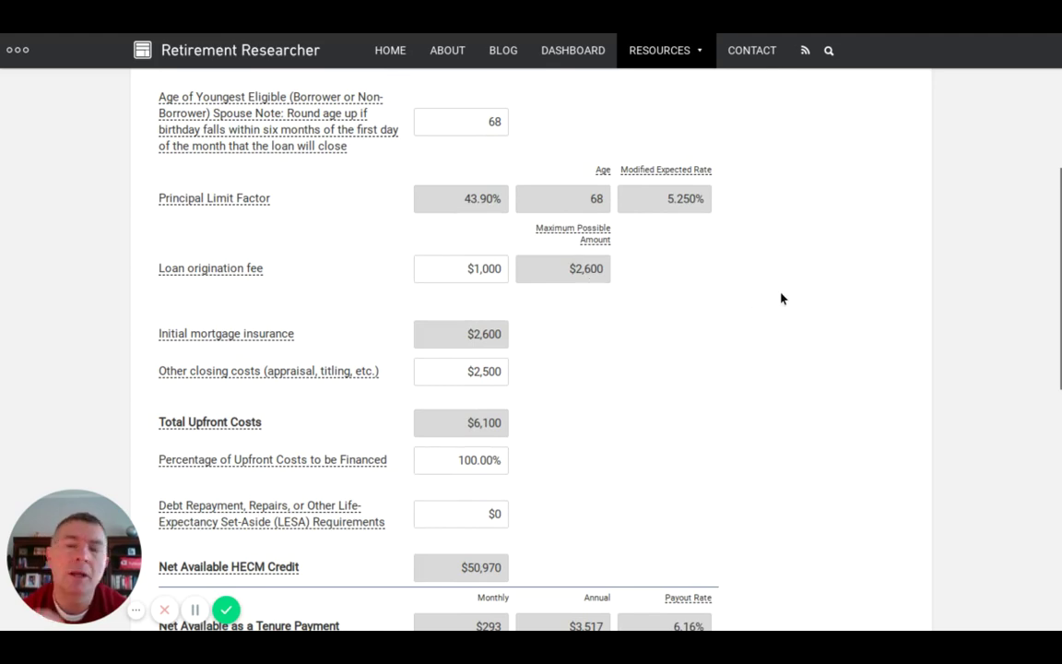
scroll(781, 298, "down", 1)
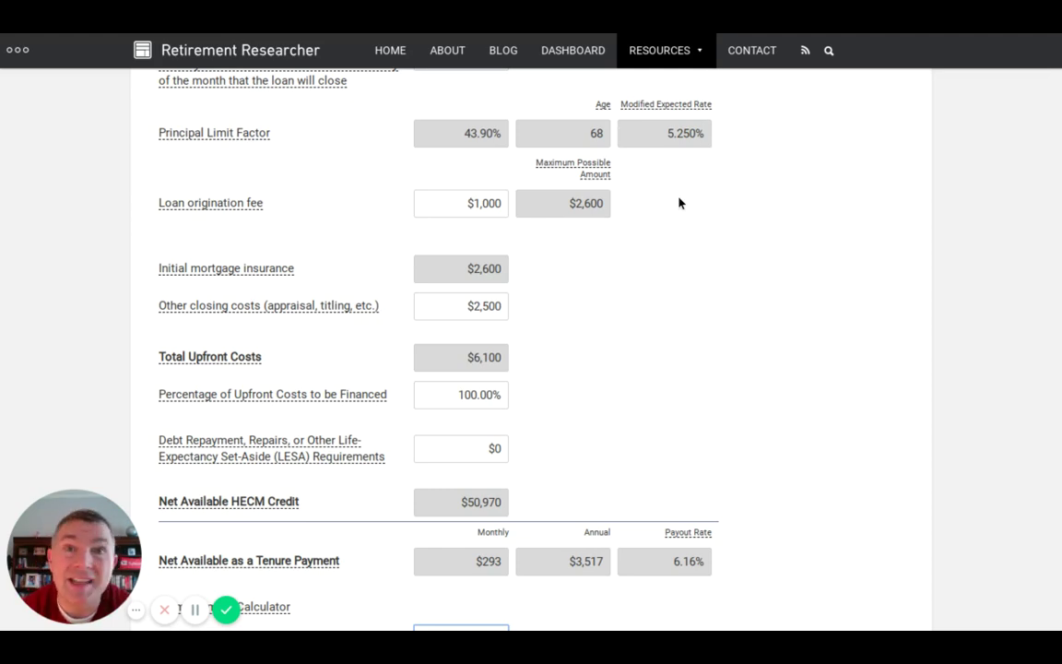
scroll(531, 369, "down", 4)
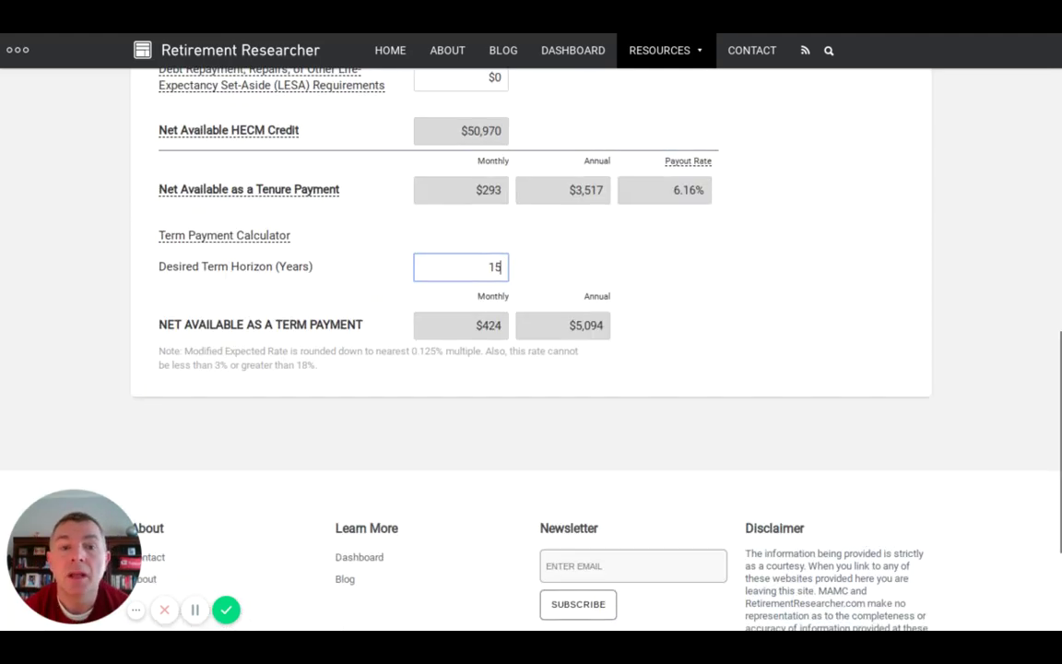
scroll(531, 368, "up", 4)
scroll(531, 369, "up", 5)
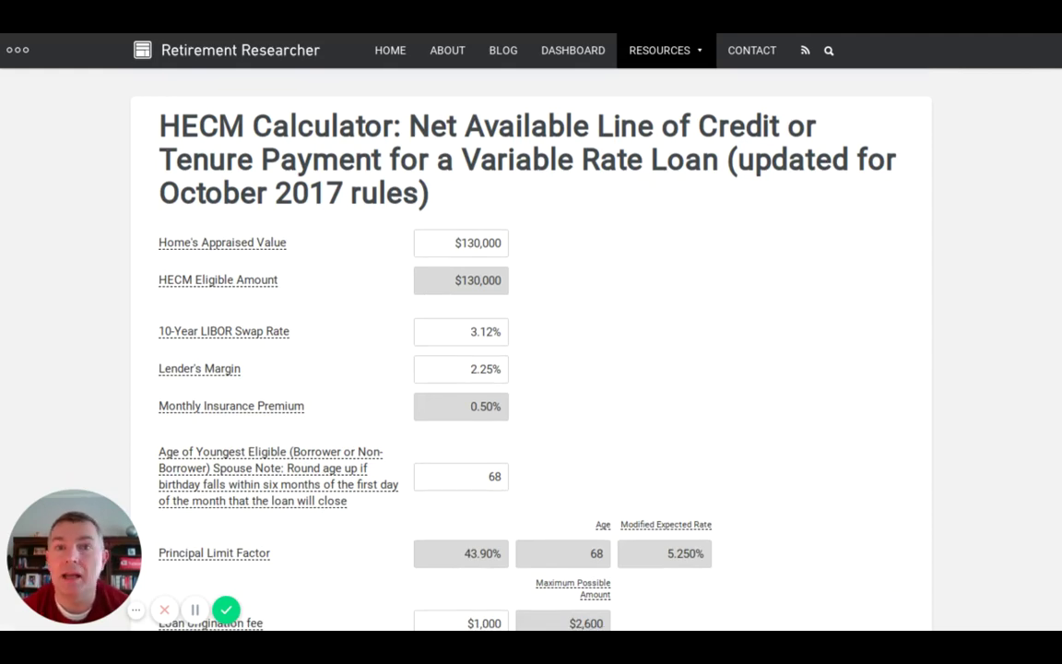
scroll(705, 205, "down", 7)
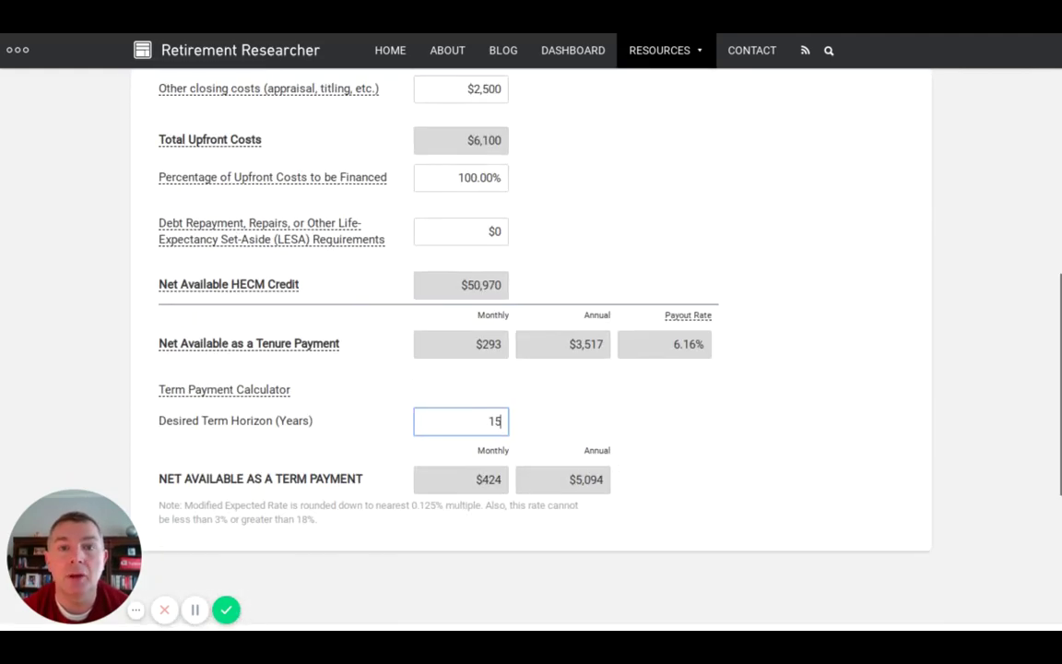
scroll(531, 350, "up", 6)
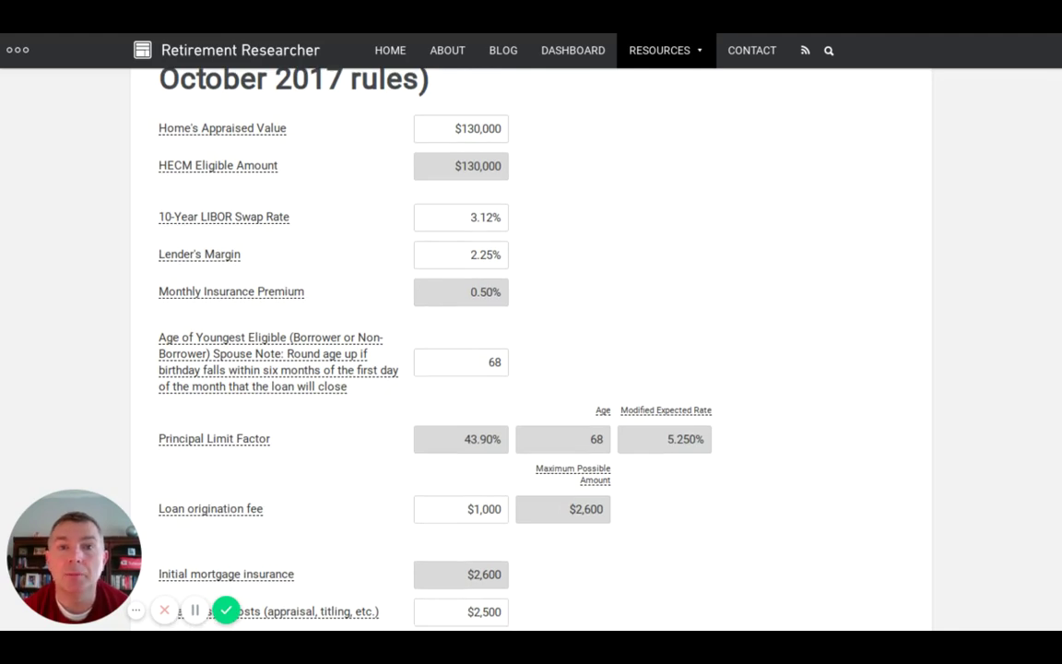
scroll(531, 351, "up", 1)
scroll(531, 350, "down", 1)
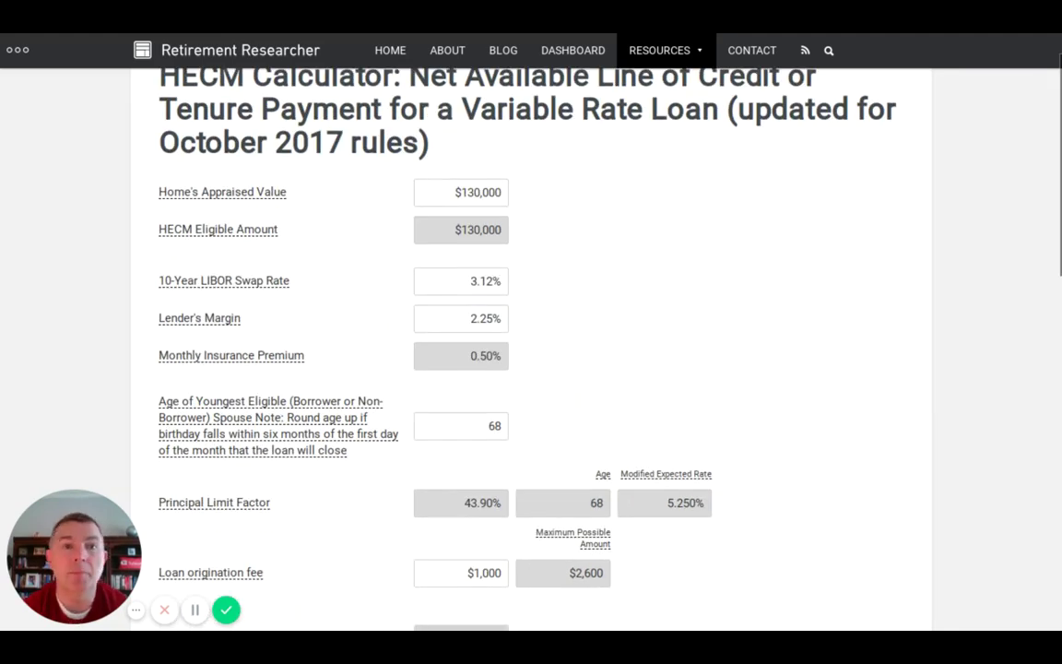
scroll(531, 351, "down", 4)
scroll(723, 282, "down", 2)
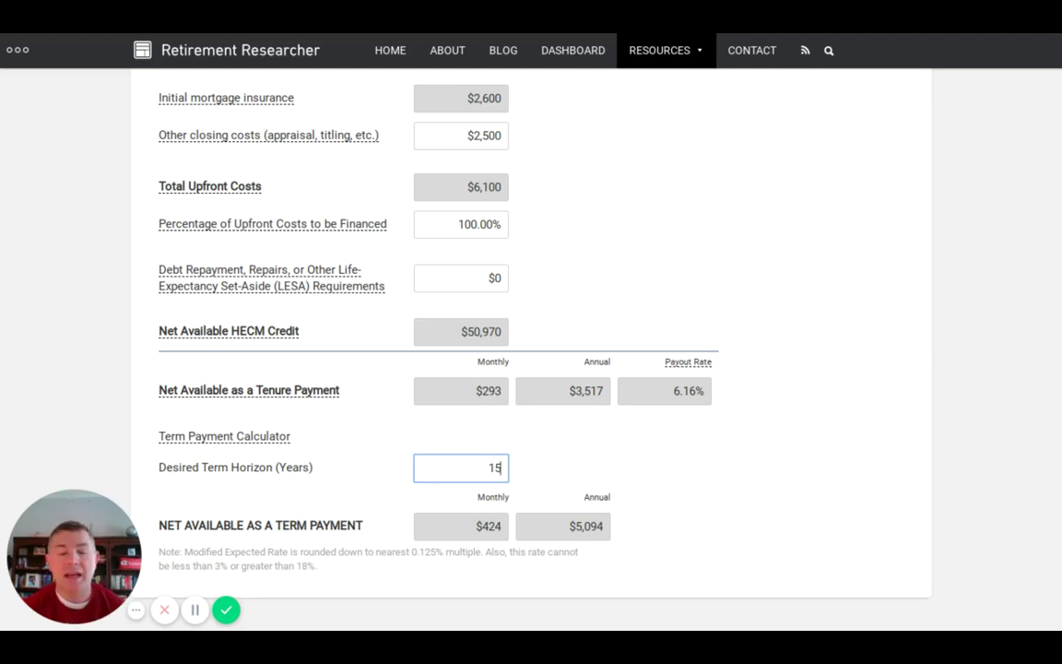
scroll(479, 208, "up", 1)
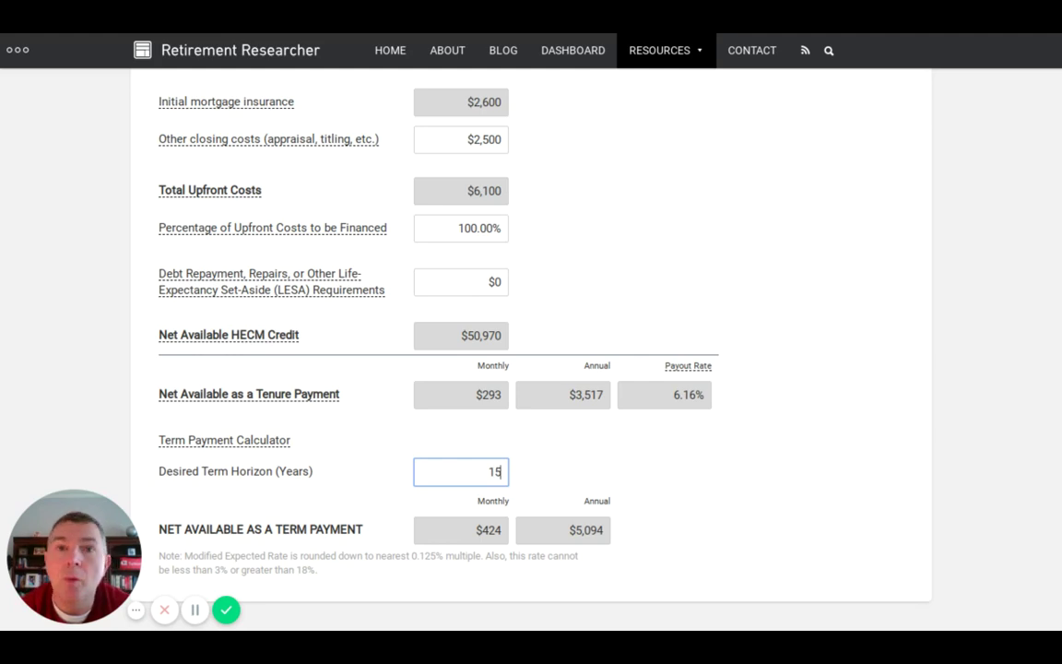
scroll(531, 368, "up", 6)
mouse_move(323, 71)
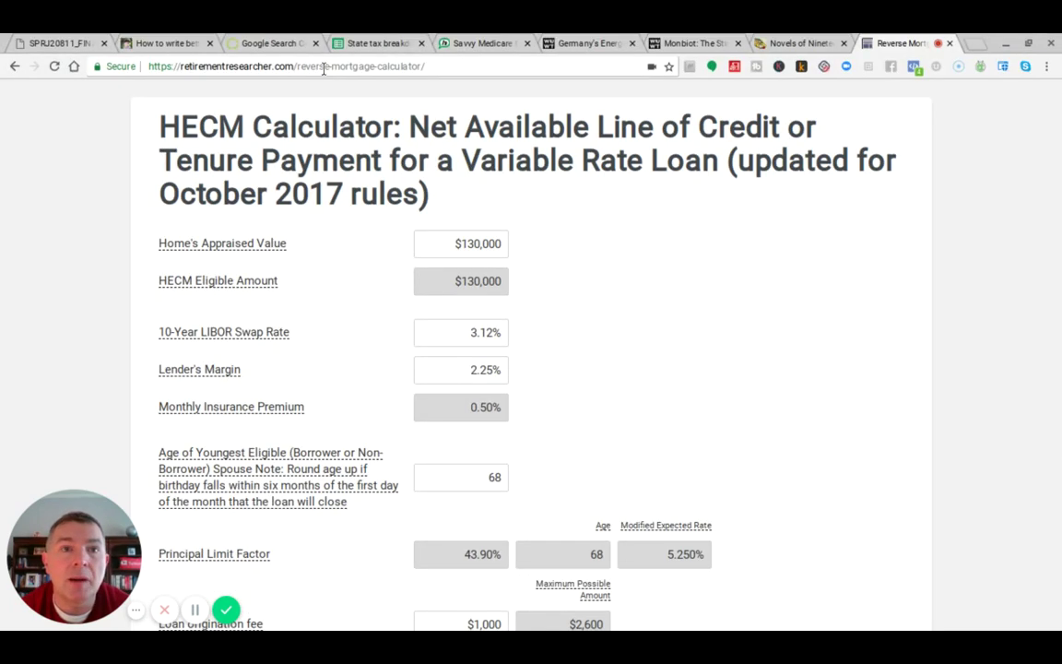